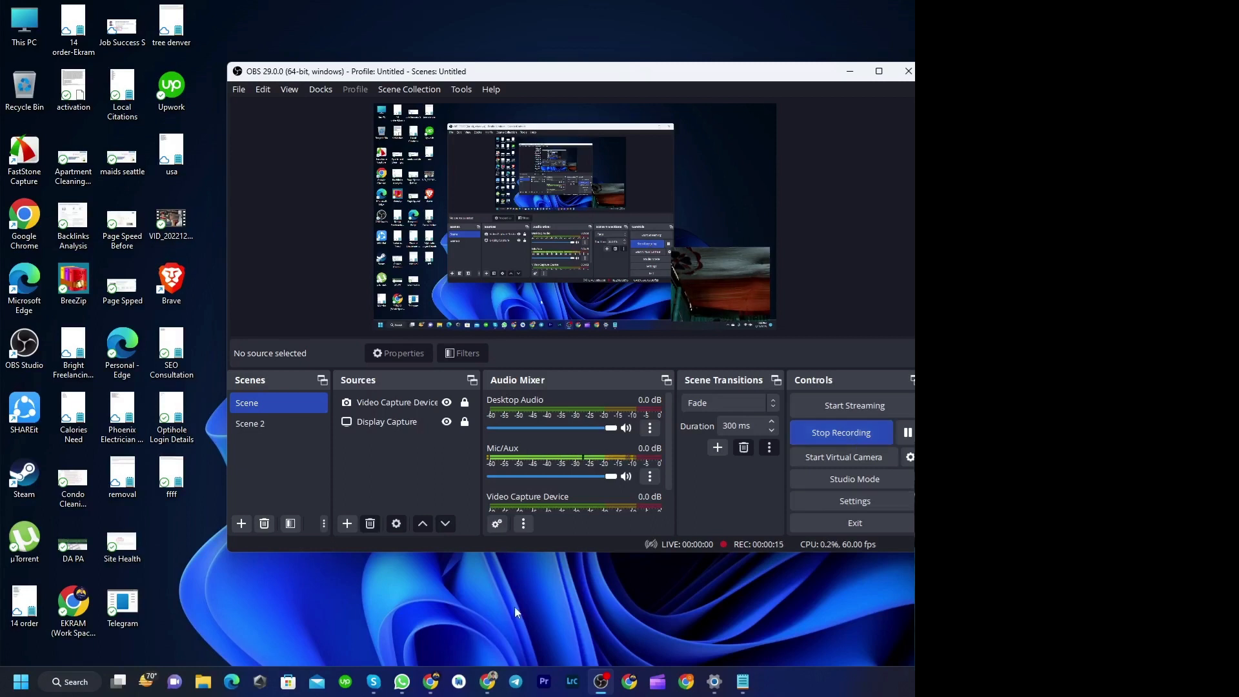
# - Bring the PeoplePerHour window forward and scroll through the homepage sections
pyautogui.moveTo(490, 691)
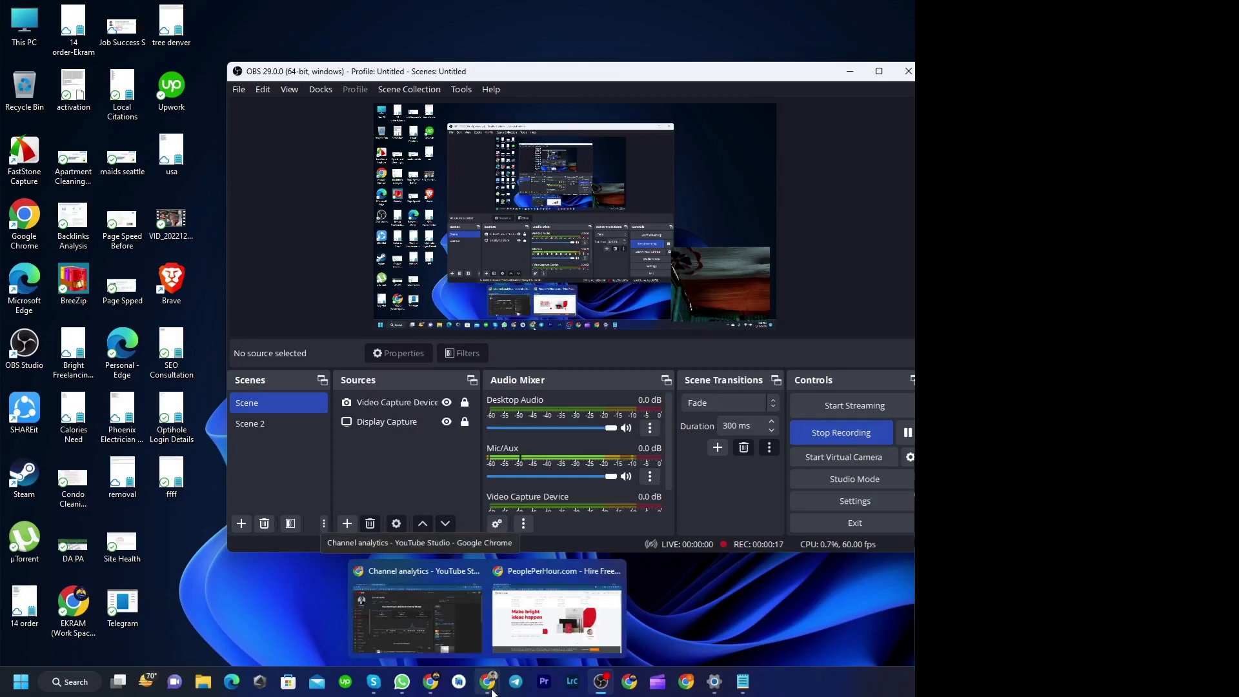
pyautogui.click(557, 613)
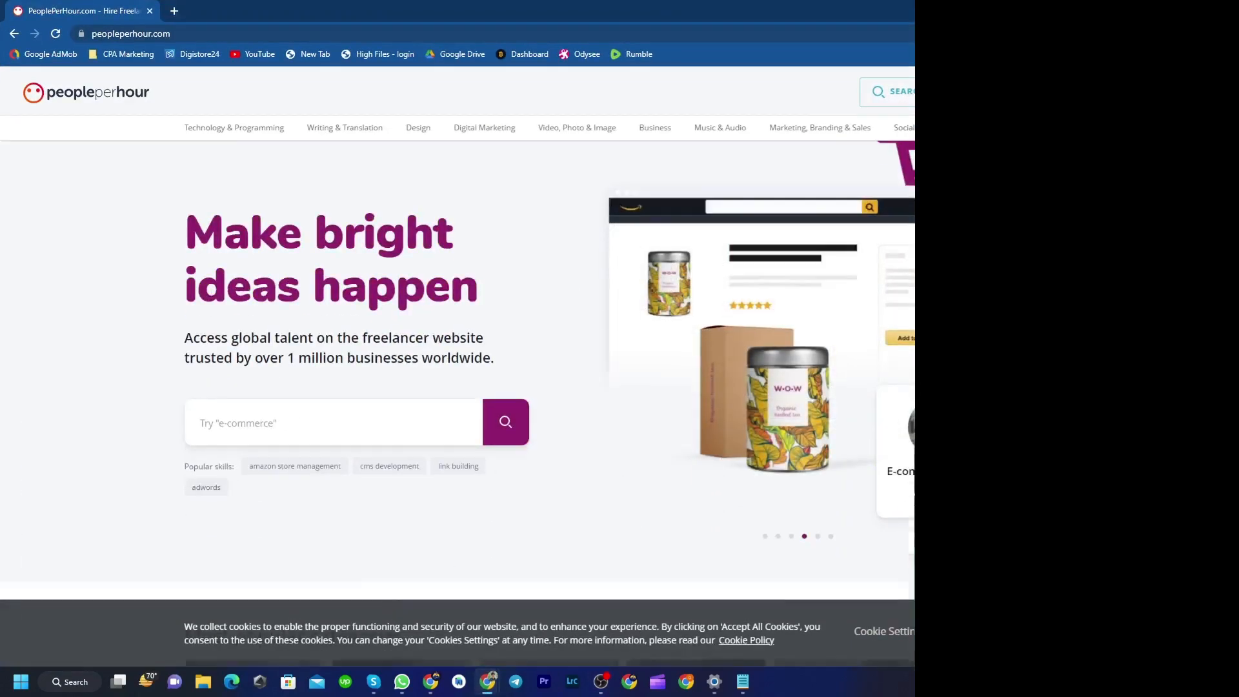
pyautogui.scroll(-5, 872, 194)
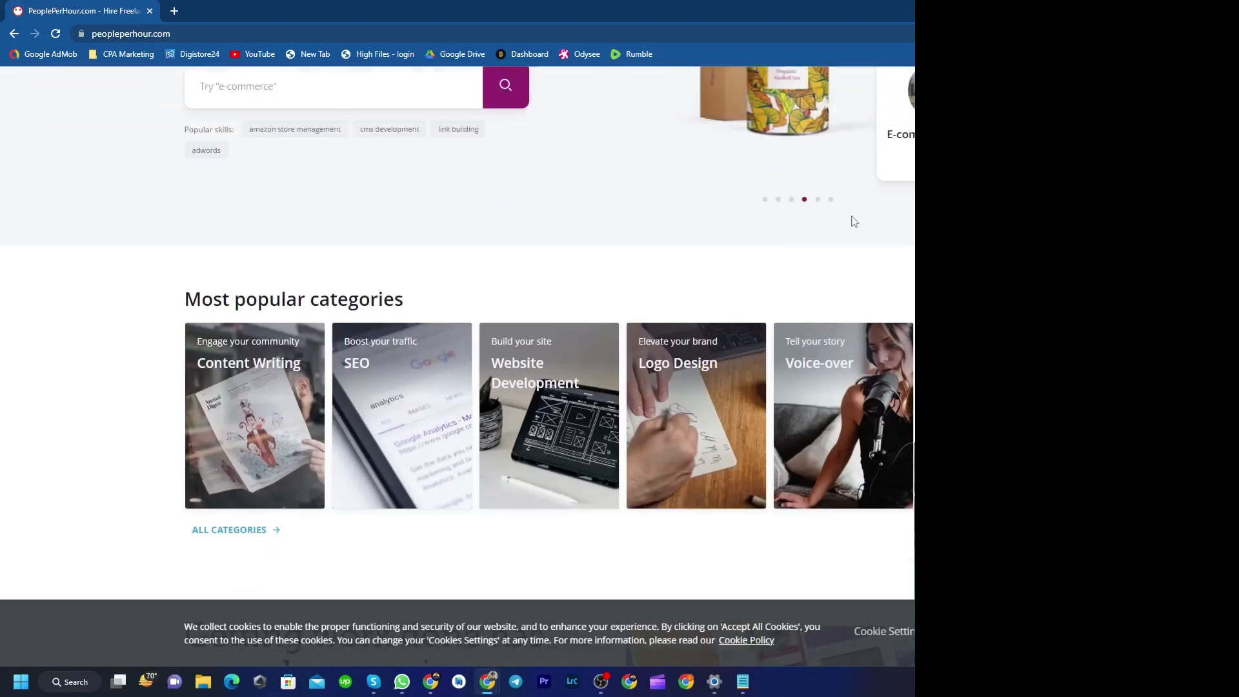
pyautogui.scroll(5, 855, 221)
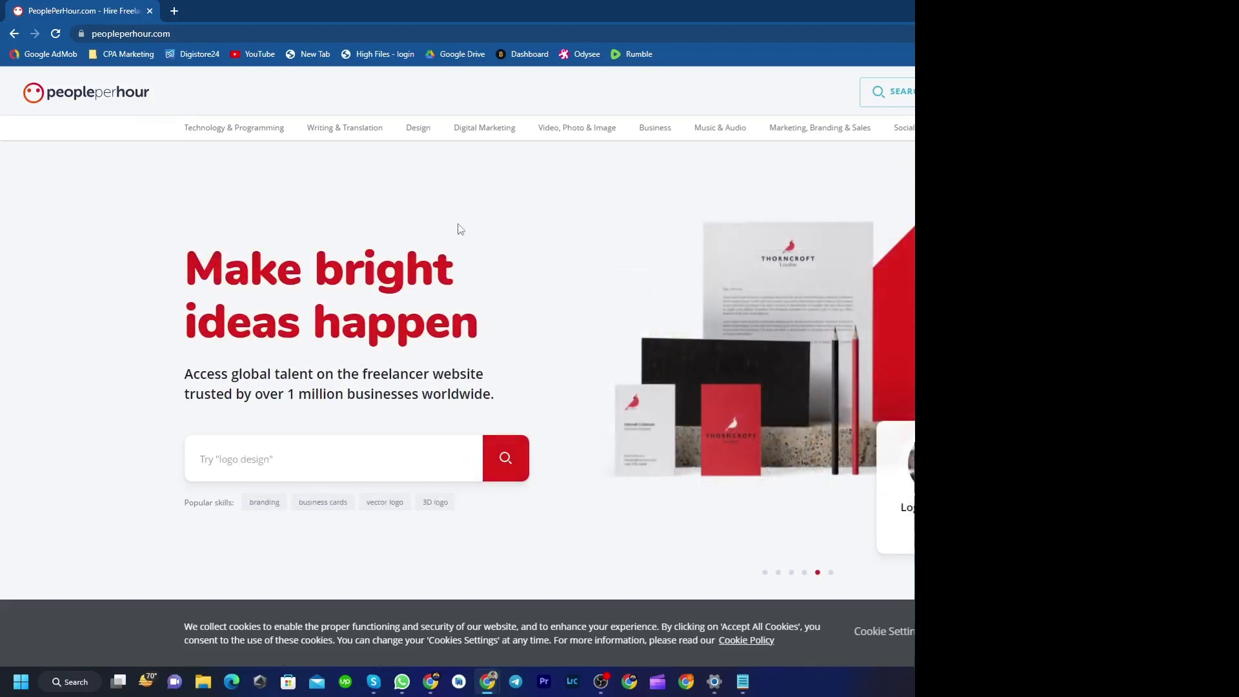
pyautogui.scroll(-1, 438, 211)
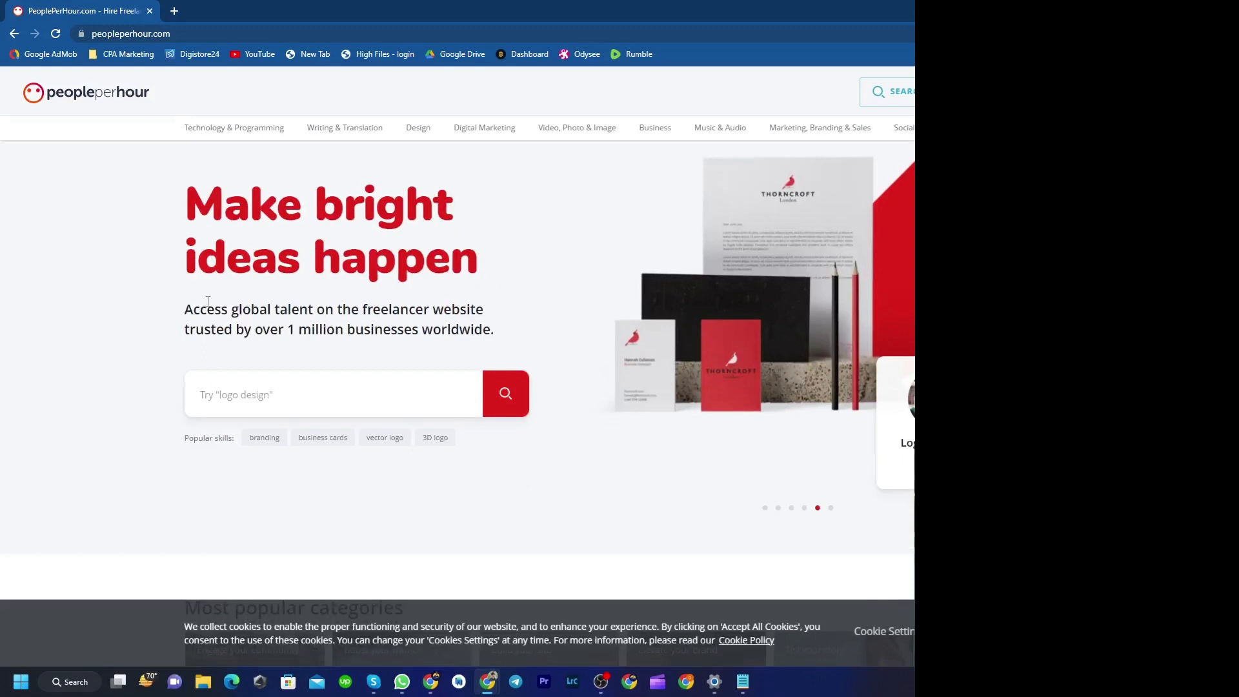
pyautogui.scroll(-6, 155, 185)
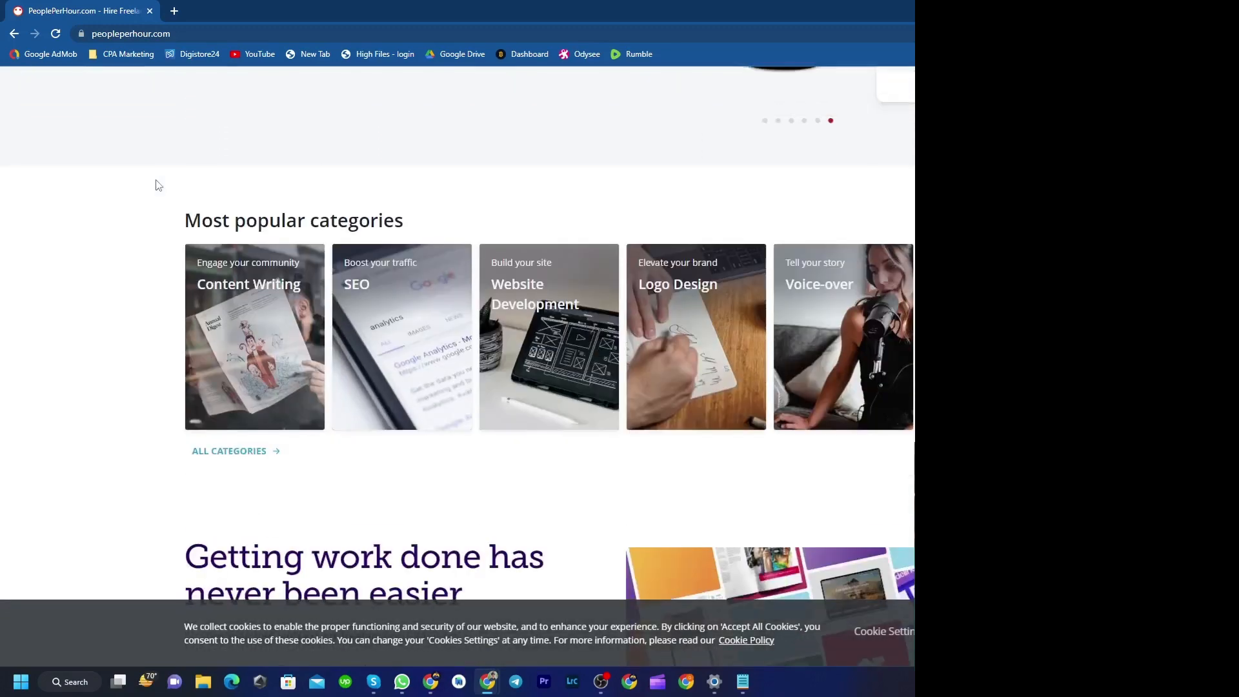
pyautogui.scroll(-6, 158, 186)
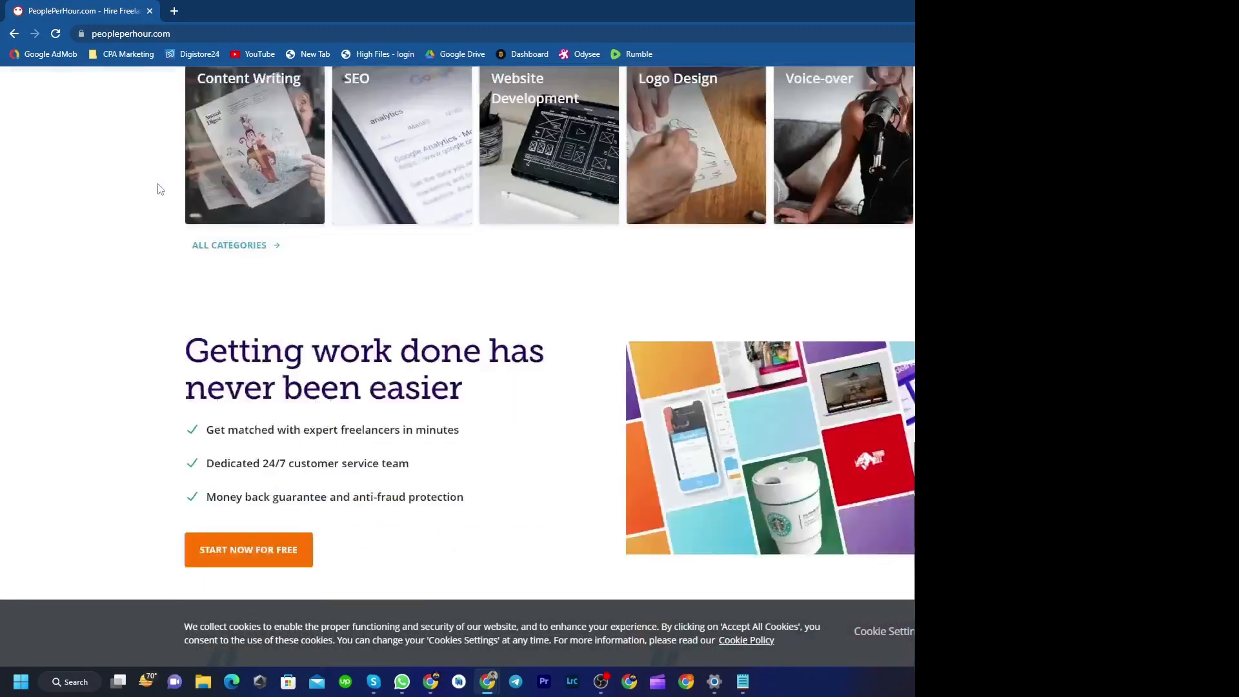
pyautogui.scroll(-5, 161, 189)
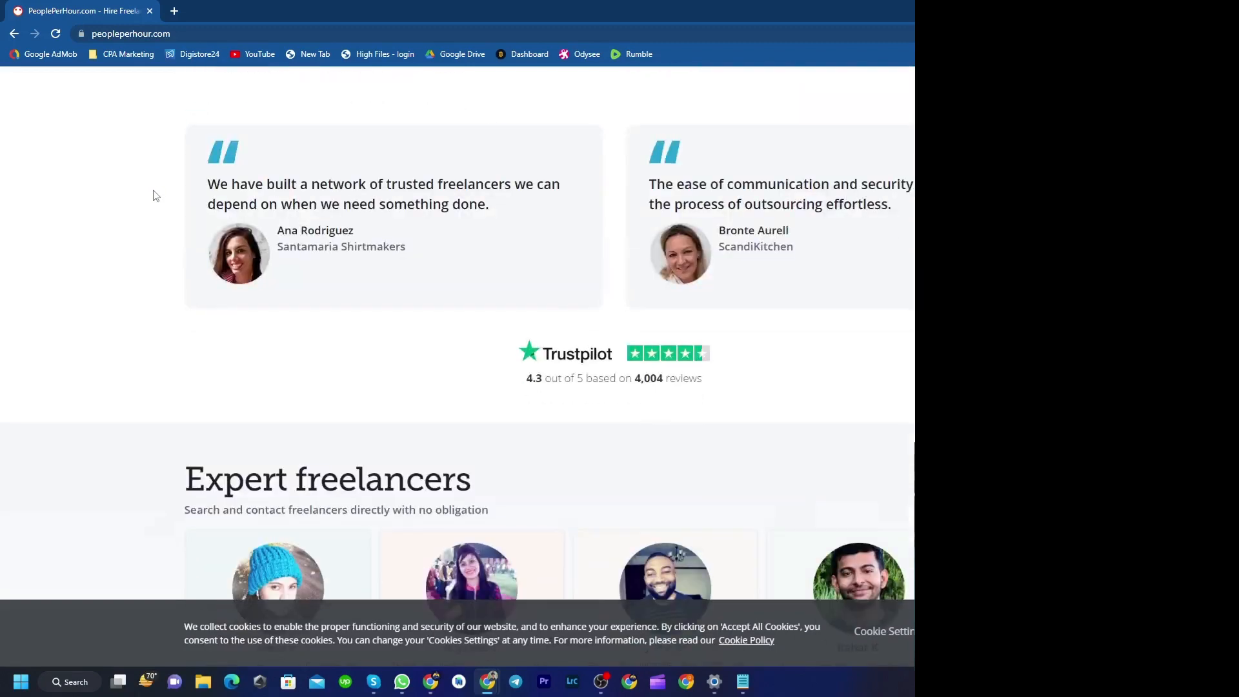
pyautogui.scroll(-5, 161, 192)
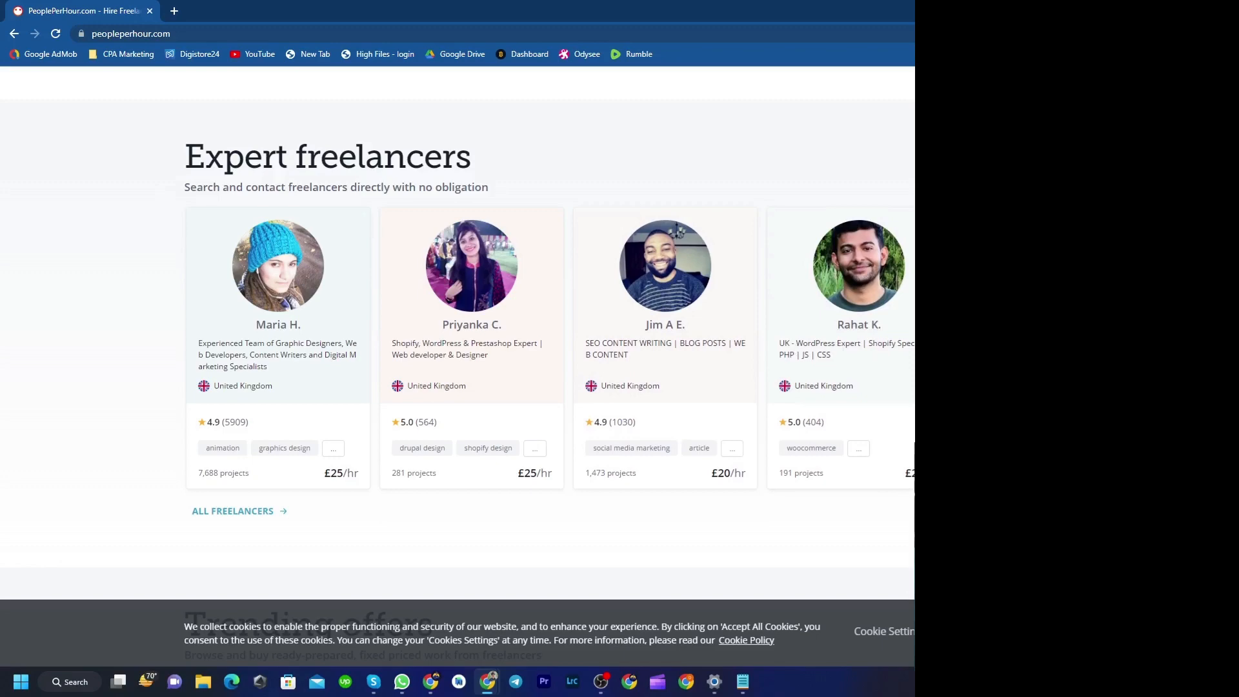
pyautogui.scroll(-5, 458, 362)
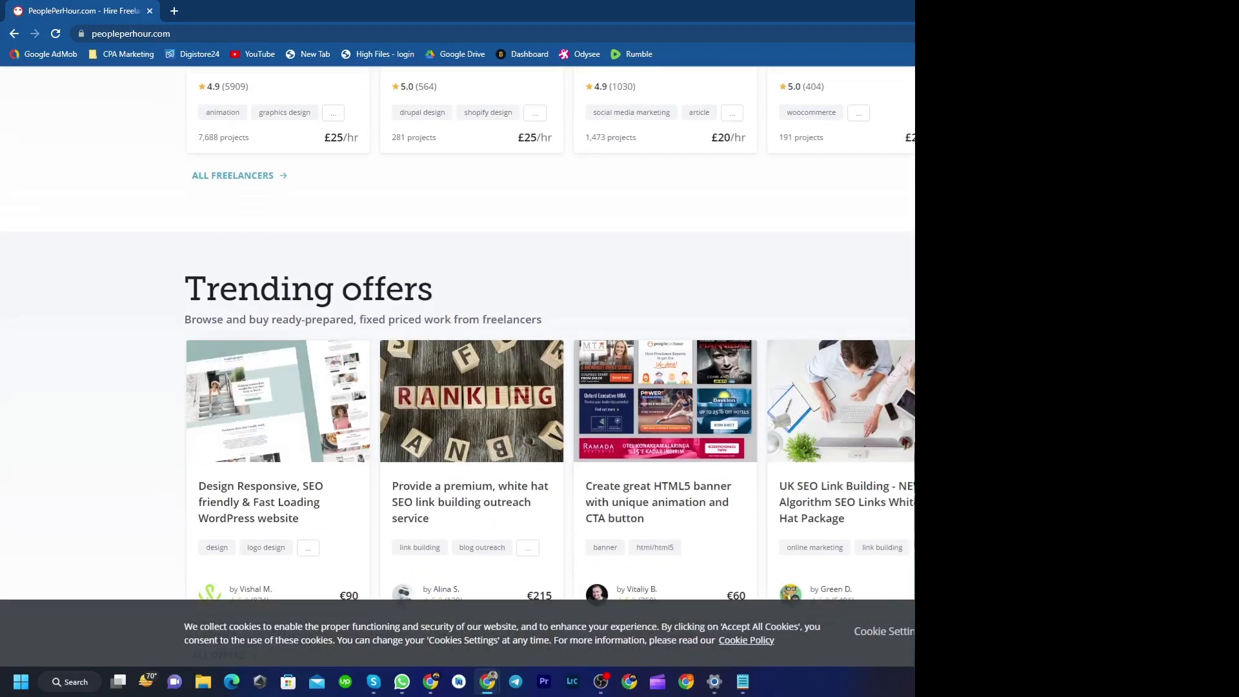
# - Finish scrolling and switch to the second PeoplePerHour window showing the Log In page
pyautogui.scroll(-5, 458, 336)
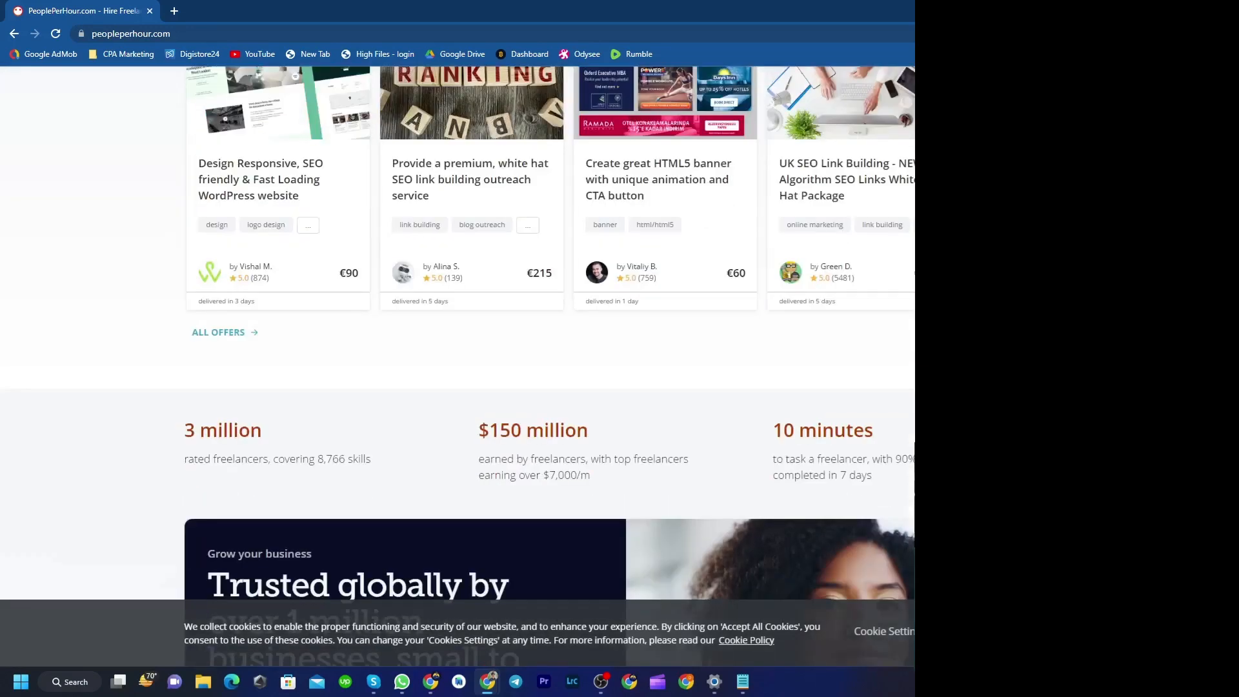
pyautogui.scroll(4, 458, 365)
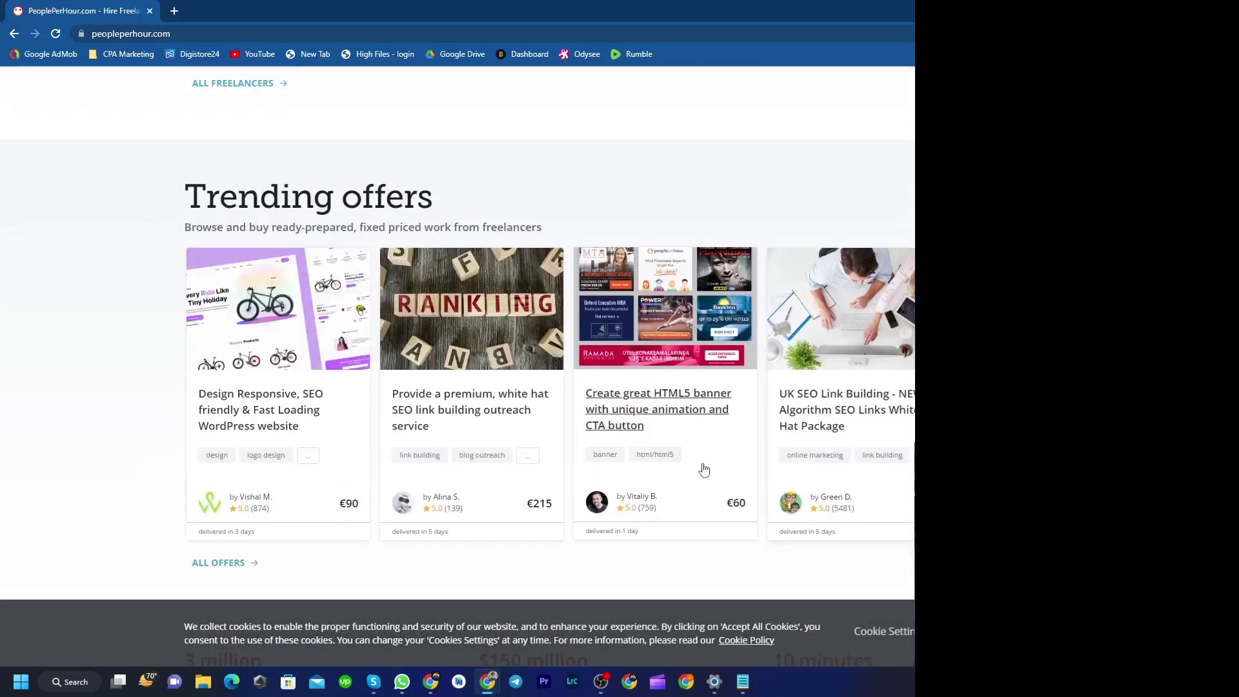
pyautogui.moveTo(439, 677)
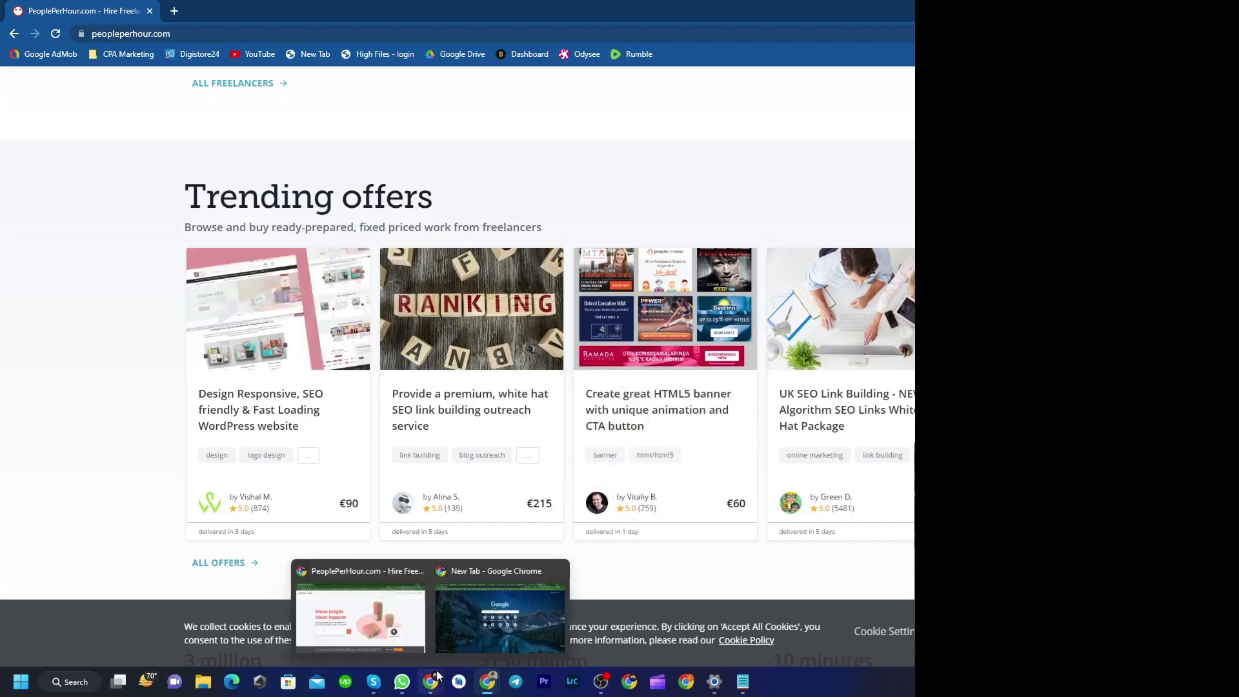
pyautogui.click(366, 639)
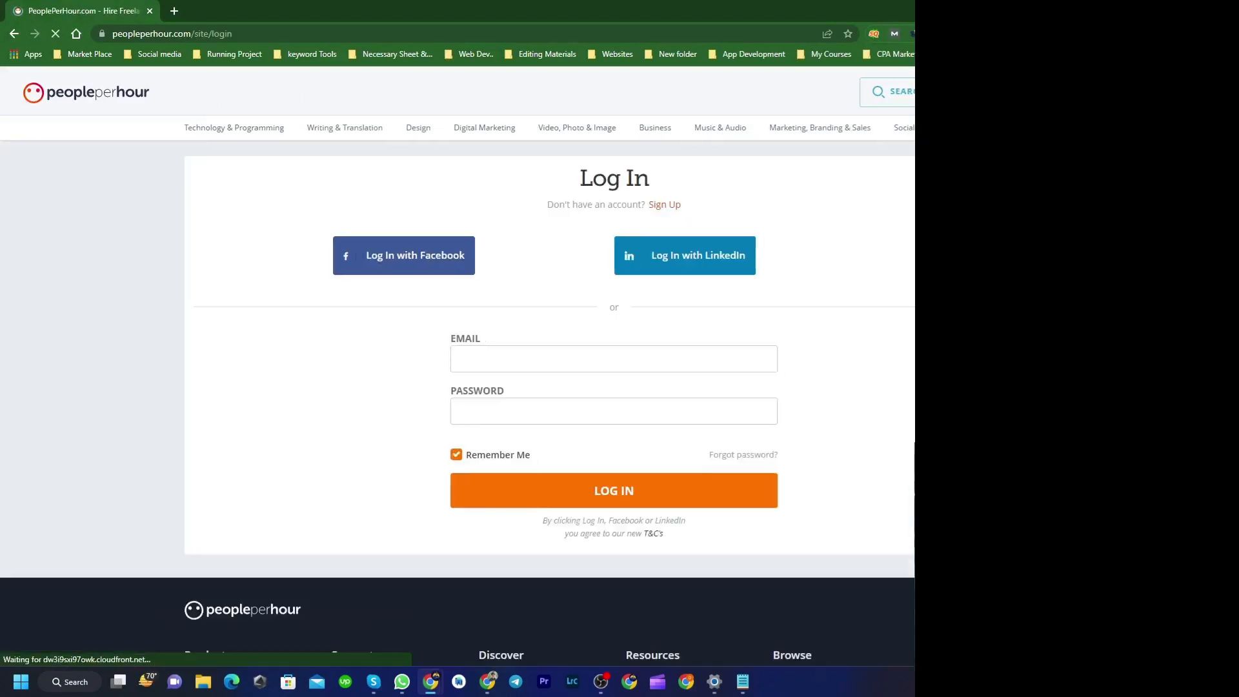
# - Log in with saved credentials and highlight the third-rejection notice and the contact-support request
pyautogui.click(636, 498)
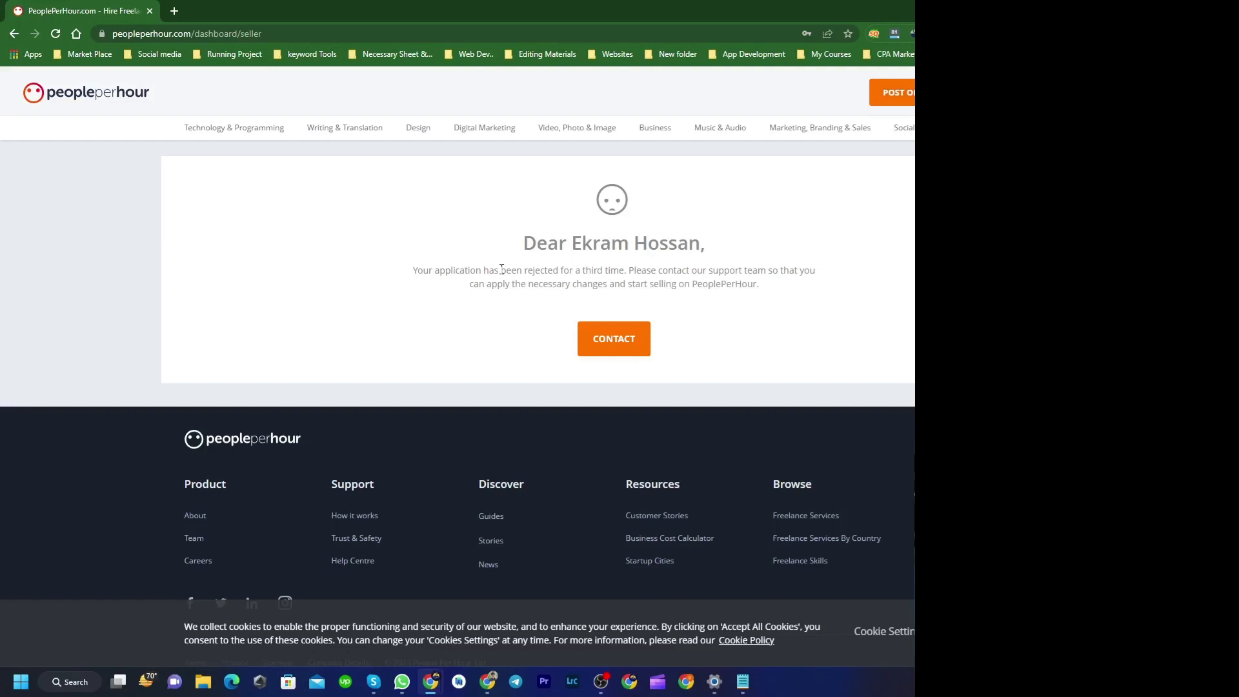
pyautogui.moveTo(506, 270); pyautogui.dragTo(602, 269)
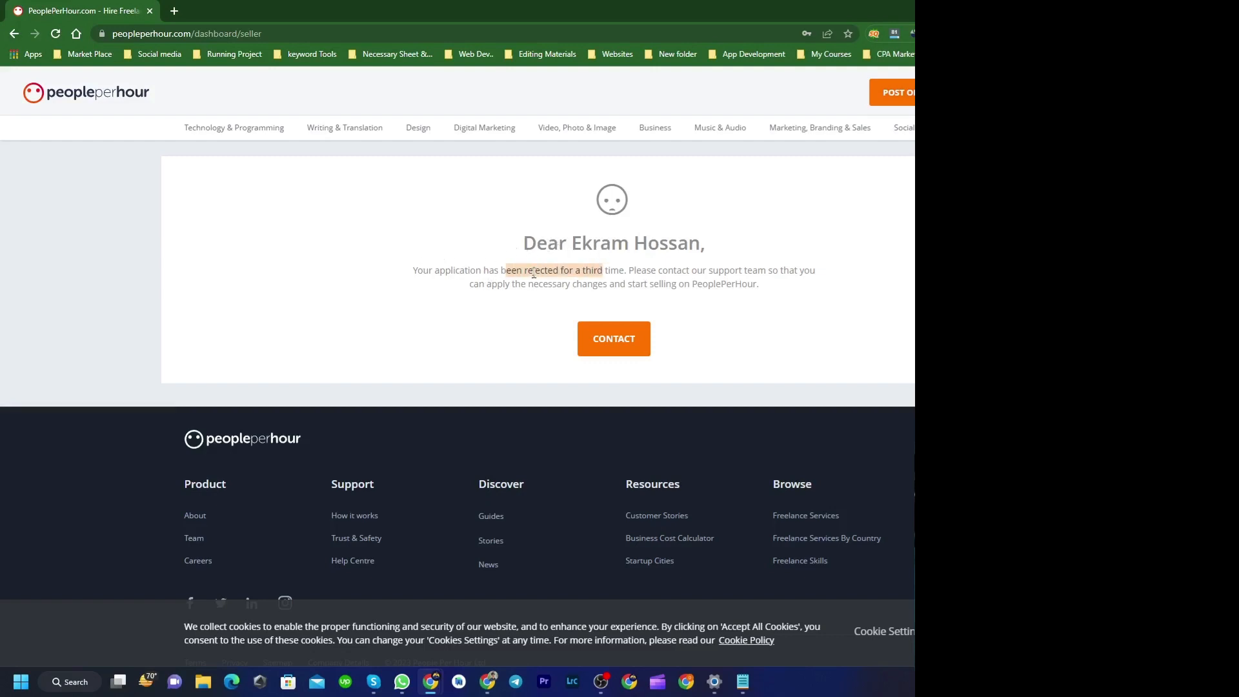
pyautogui.moveTo(625, 269); pyautogui.dragTo(503, 284)
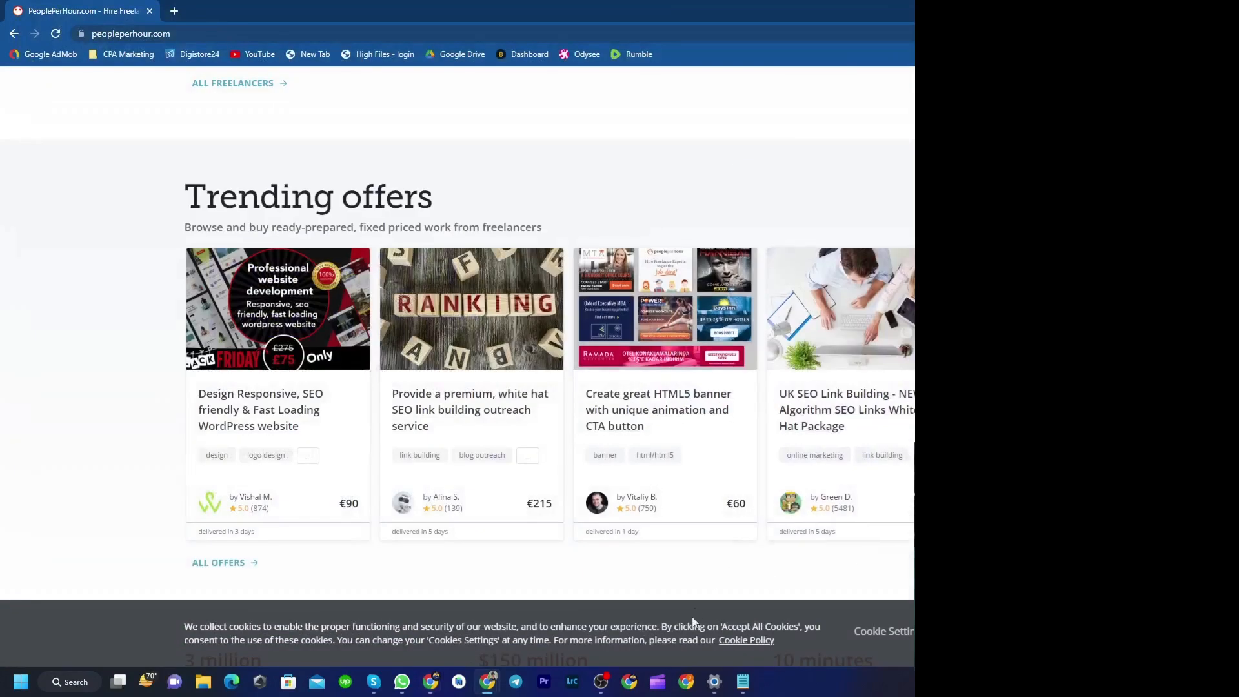
# - Scroll back to the top of the PeoplePerHour homepage to reach Sign Up
pyautogui.scroll(10, 241, 177)
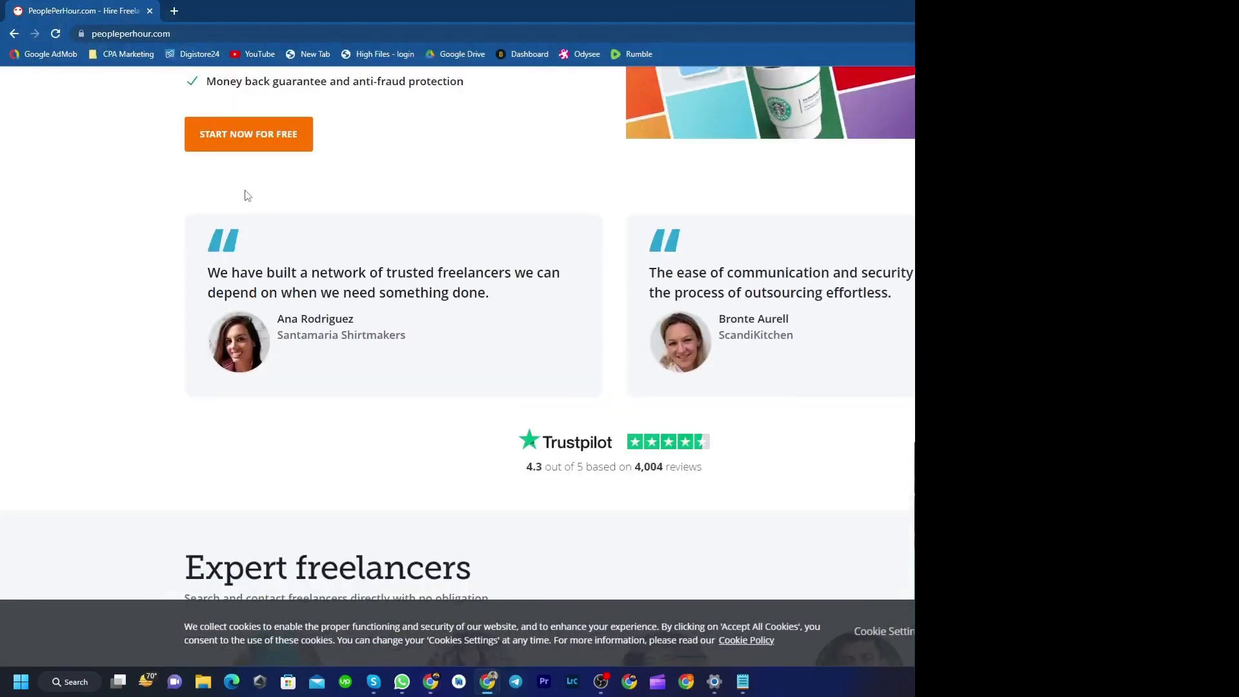
pyautogui.scroll(10, 252, 195)
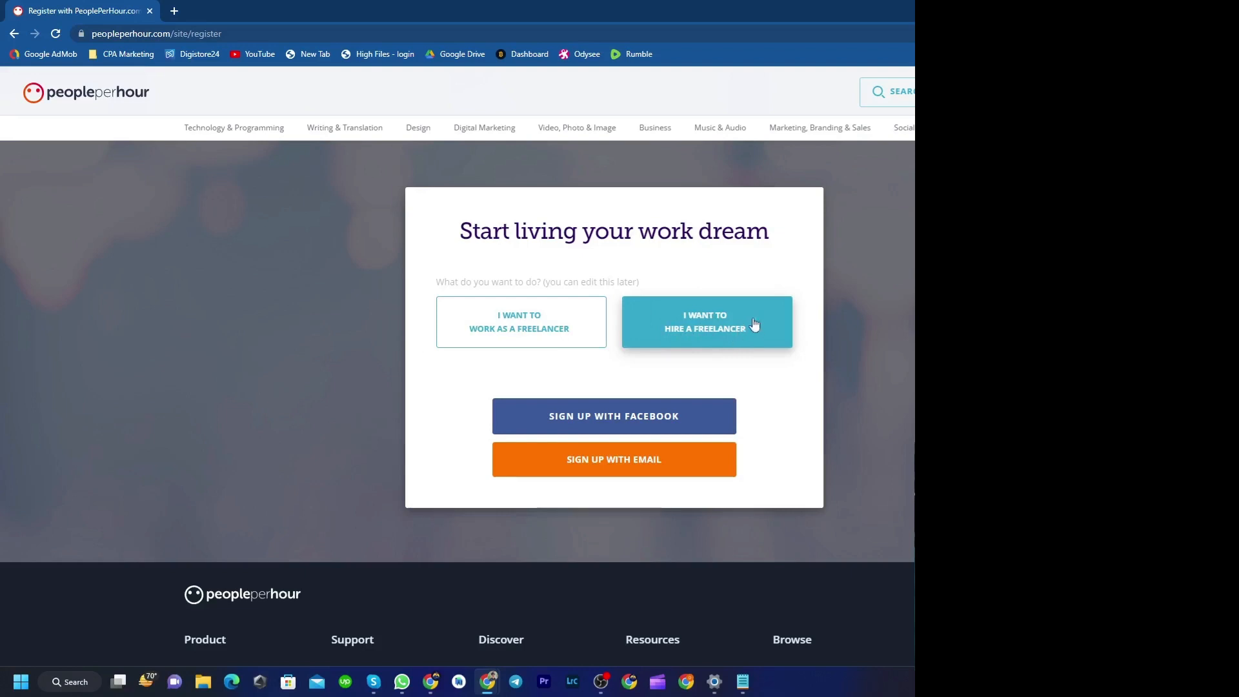
# - Choose to work as a freelancer and open the email sign-up form
pyautogui.click(497, 330)
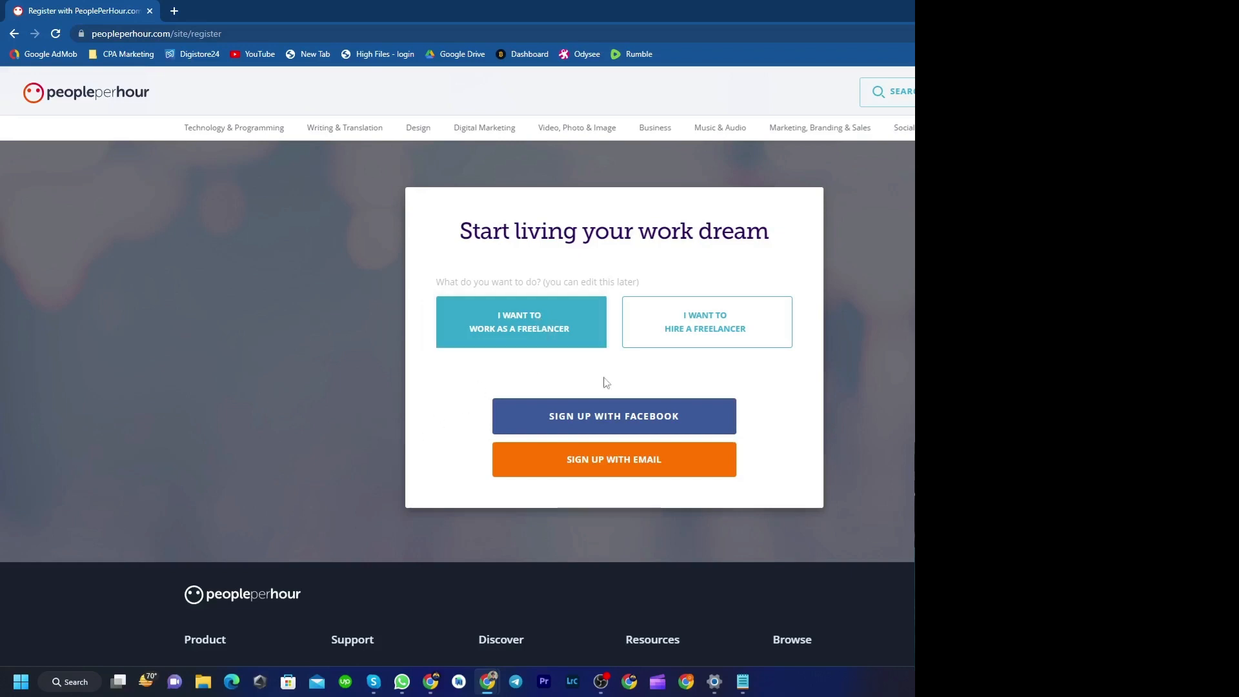
pyautogui.click(586, 468)
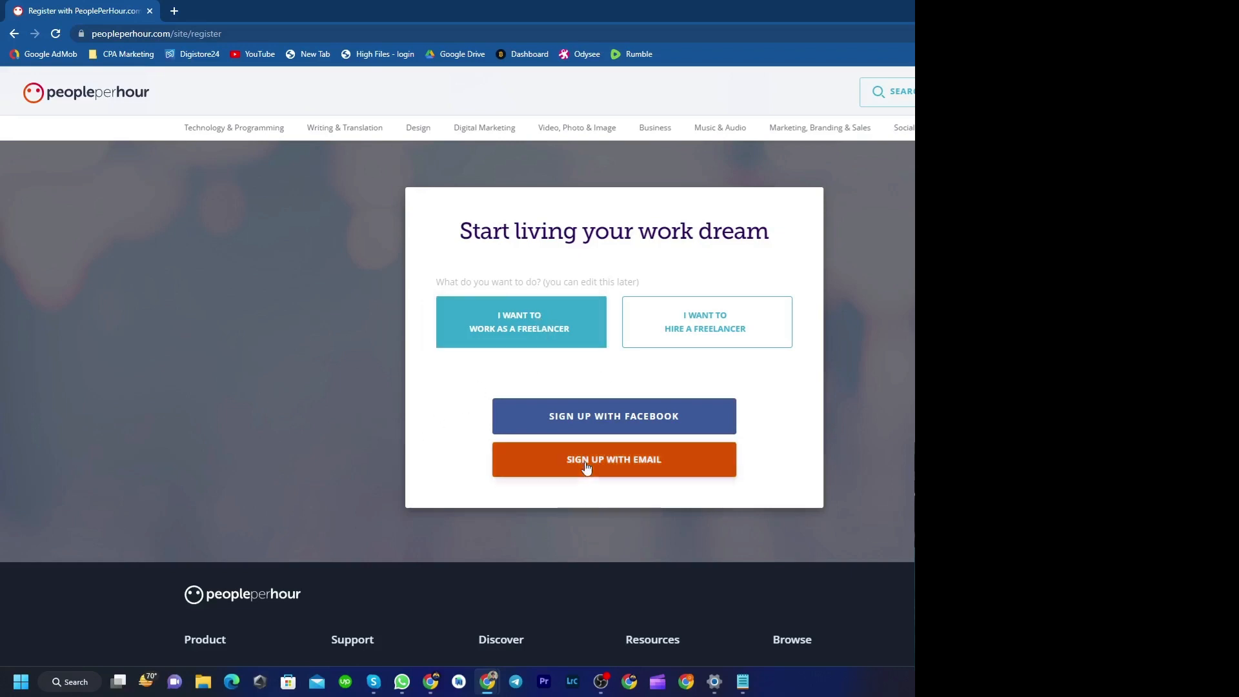
pyautogui.click(469, 400)
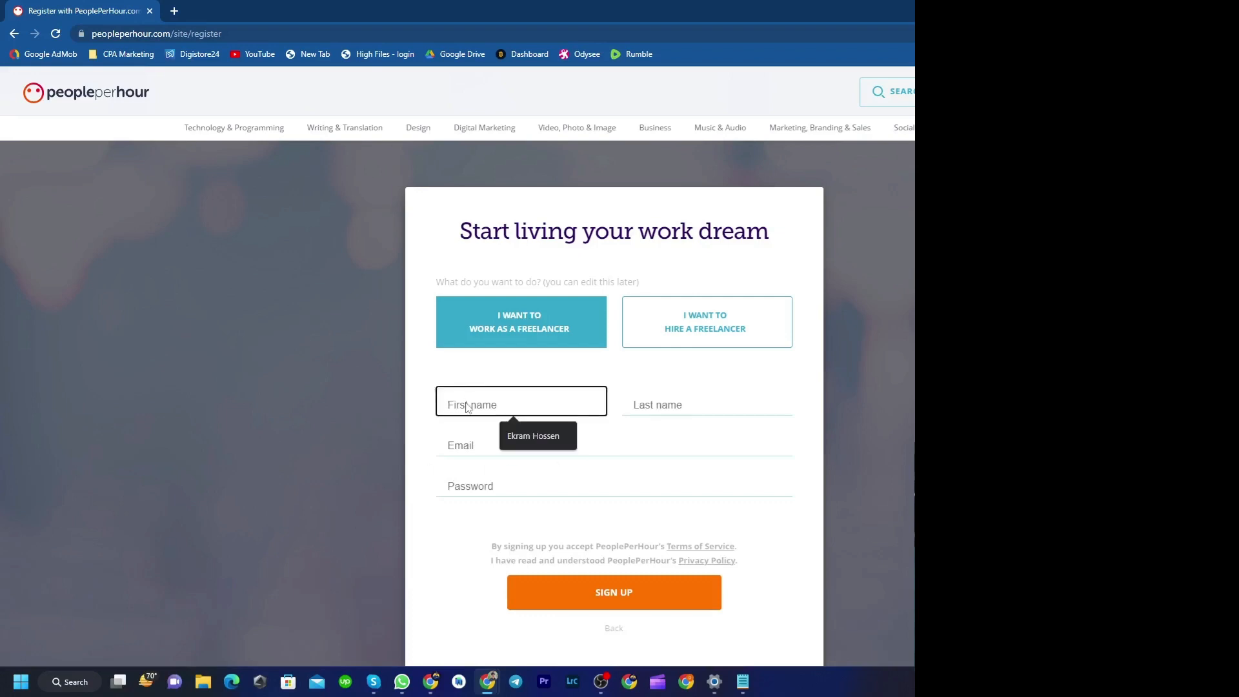
pyautogui.press('Tab')
pyautogui.click(498, 445)
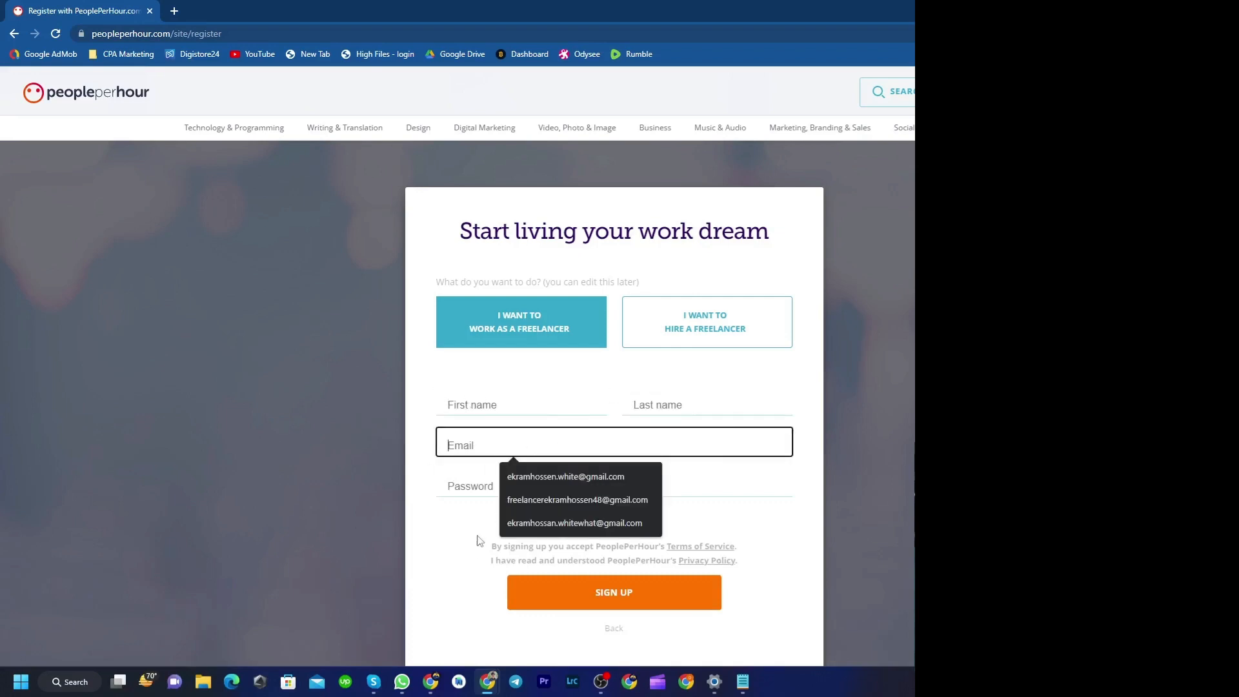
pyautogui.click(503, 486)
pyautogui.click(496, 406)
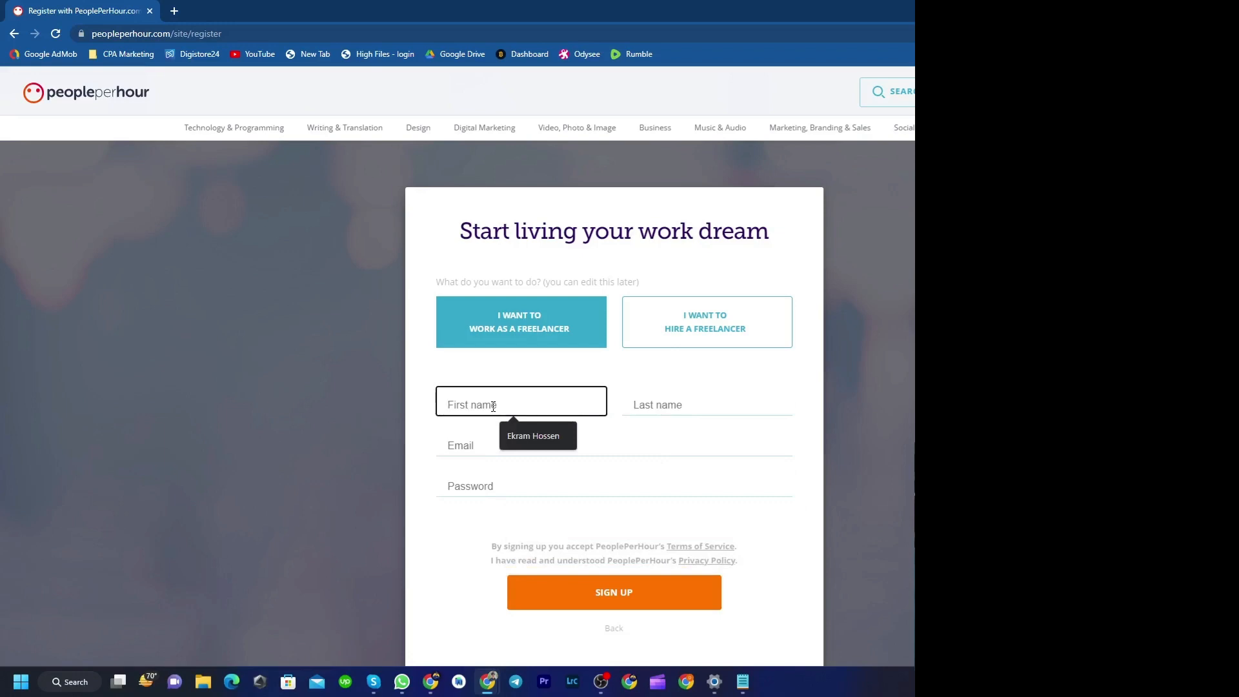
# - Enter first and last name, pick the saved email, type a password, and submit
pyautogui.write('Ekram Hossen')
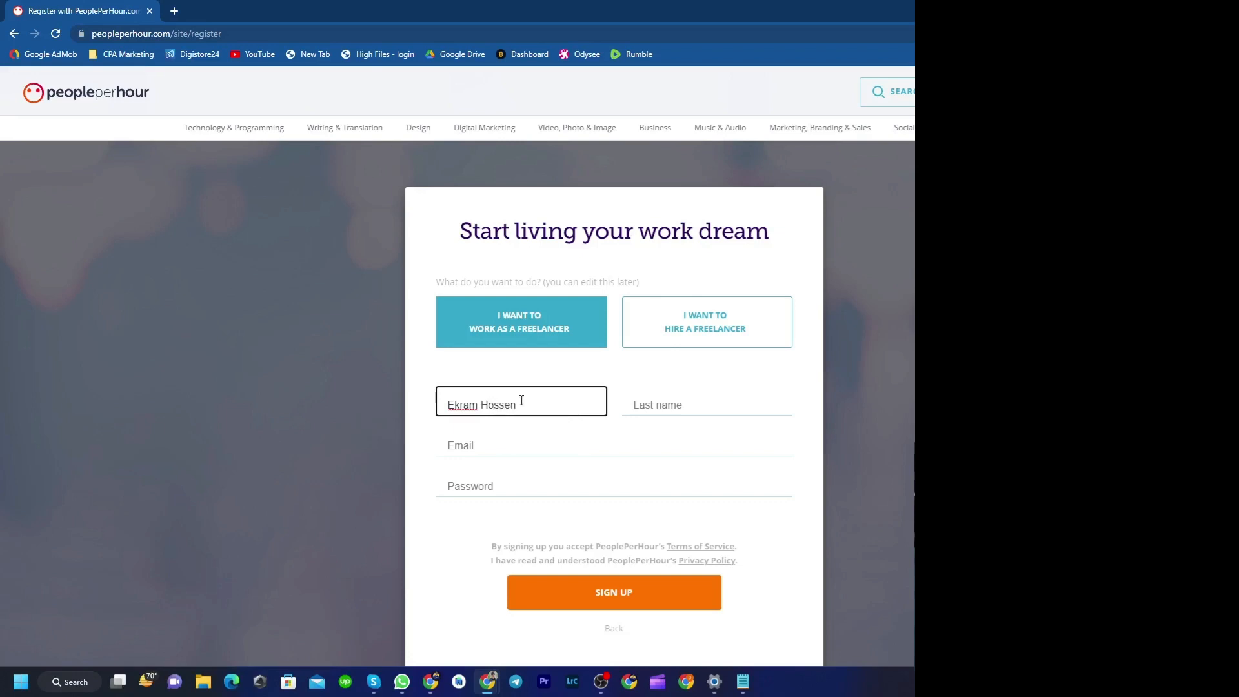
pyautogui.click(654, 410)
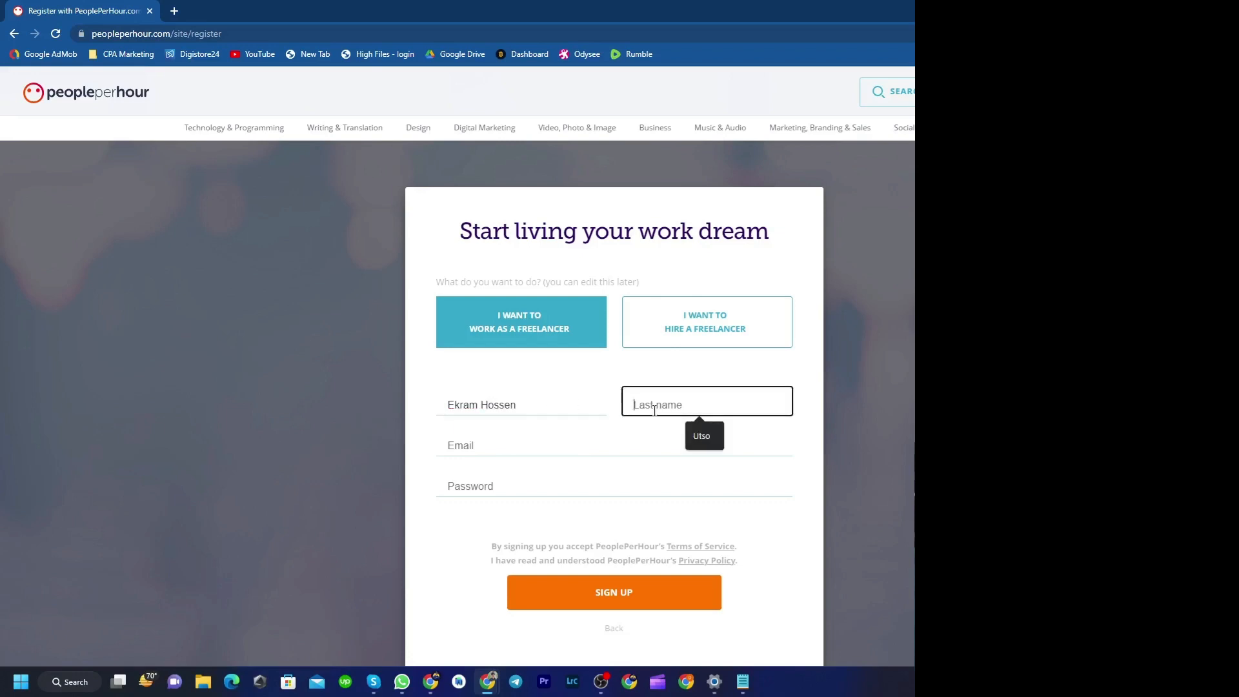
pyautogui.write('Utso')
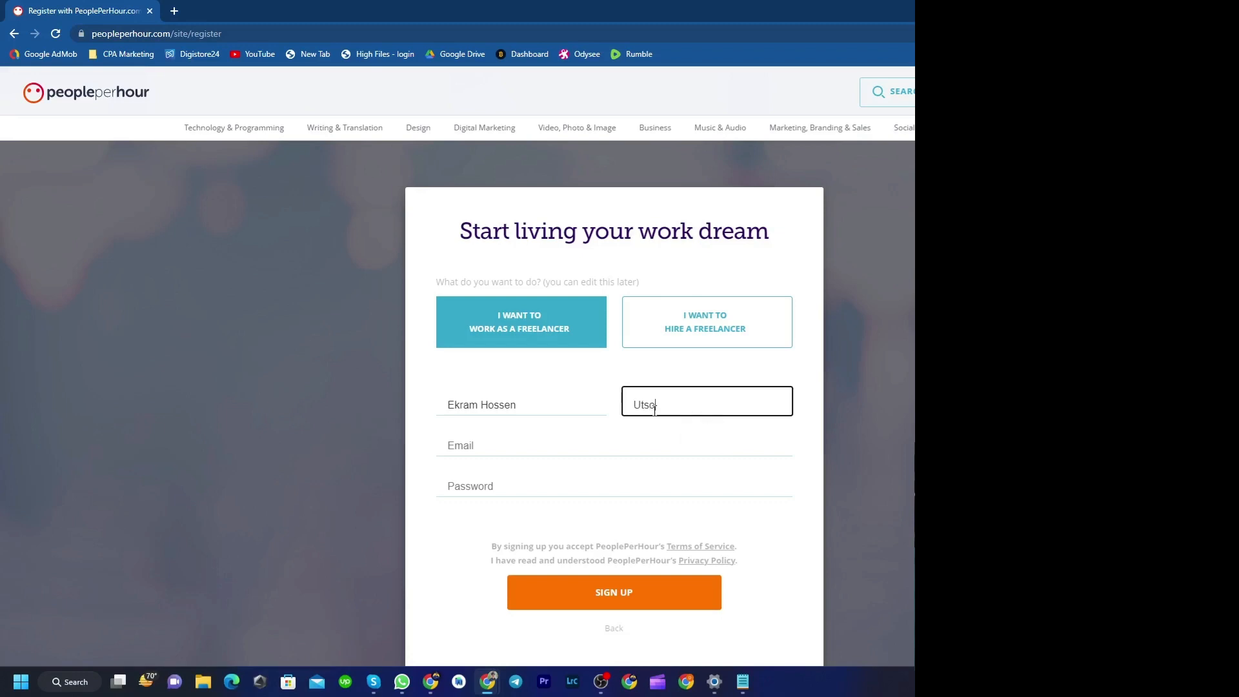
pyautogui.click(491, 445)
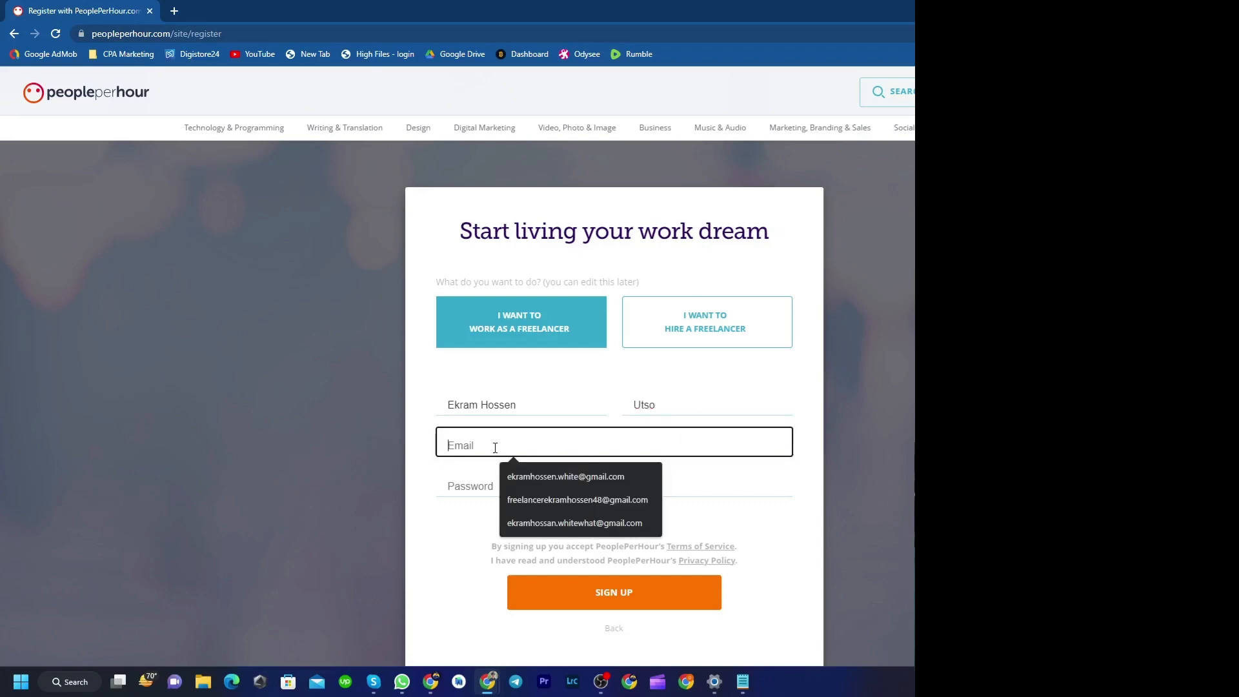
pyautogui.click(548, 471)
pyautogui.click(494, 486)
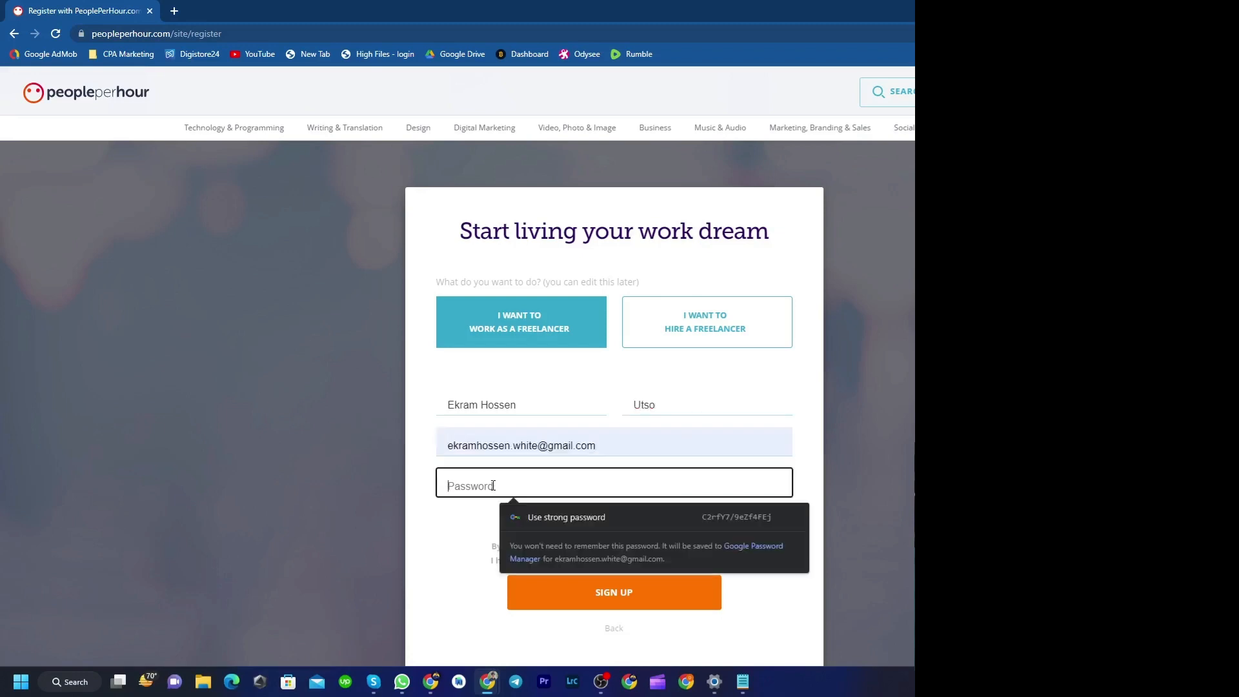
pyautogui.write('aaaaaa')
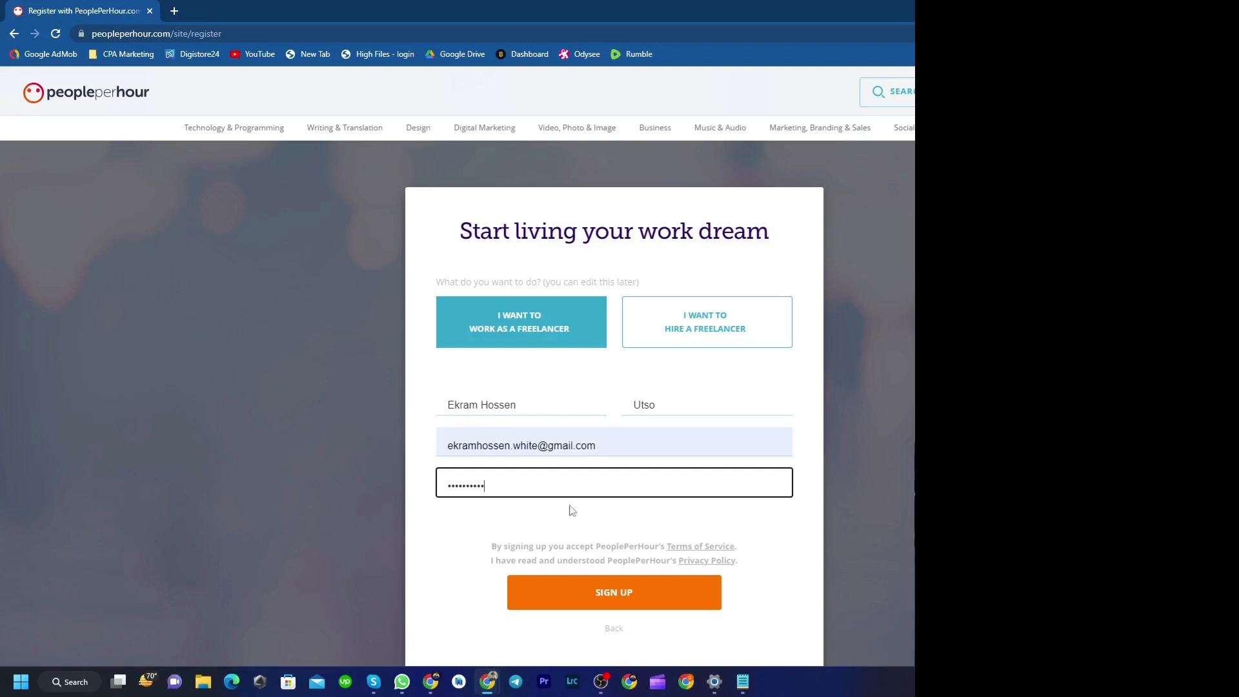
pyautogui.click(456, 526)
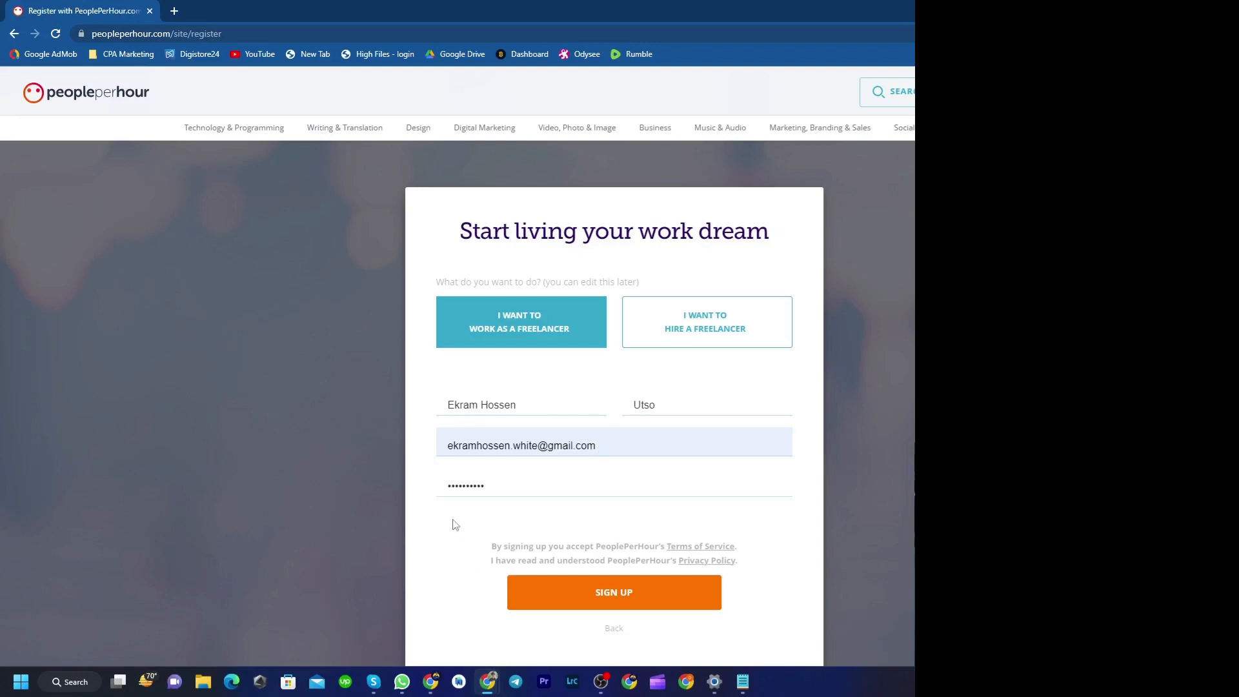
pyautogui.click(613, 607)
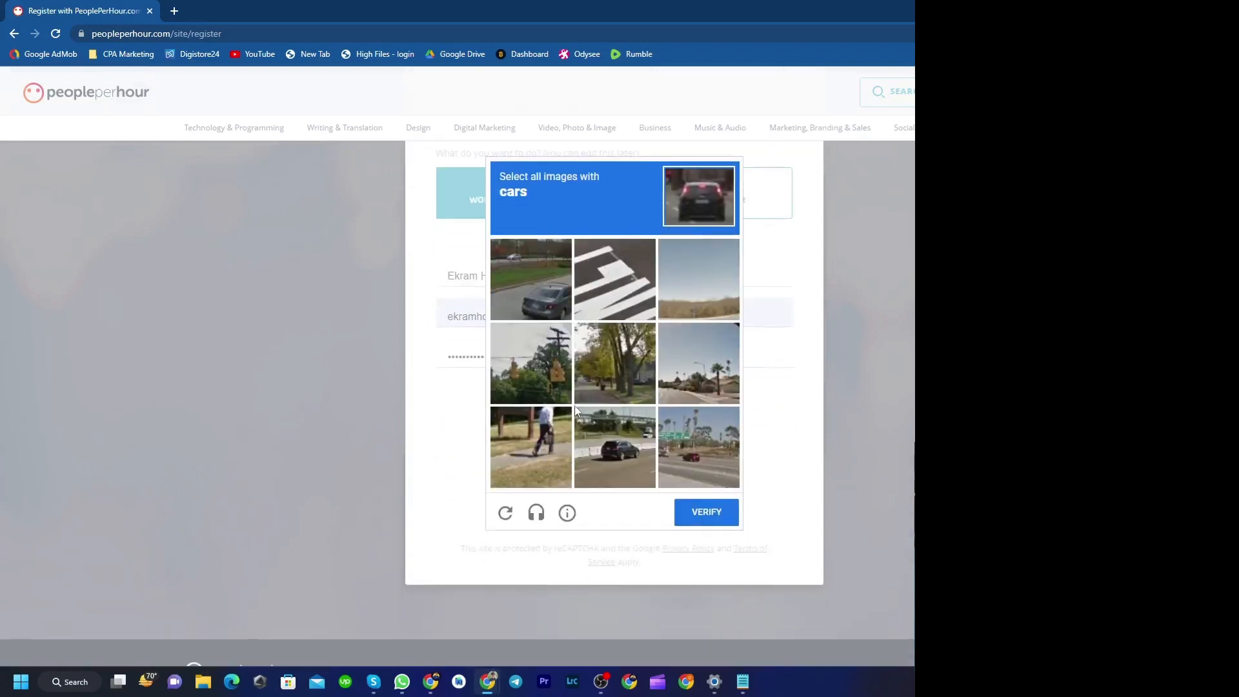
# - Select the three car tiles in the reCAPTCHA and verify
pyautogui.scroll(2, 574, 407)
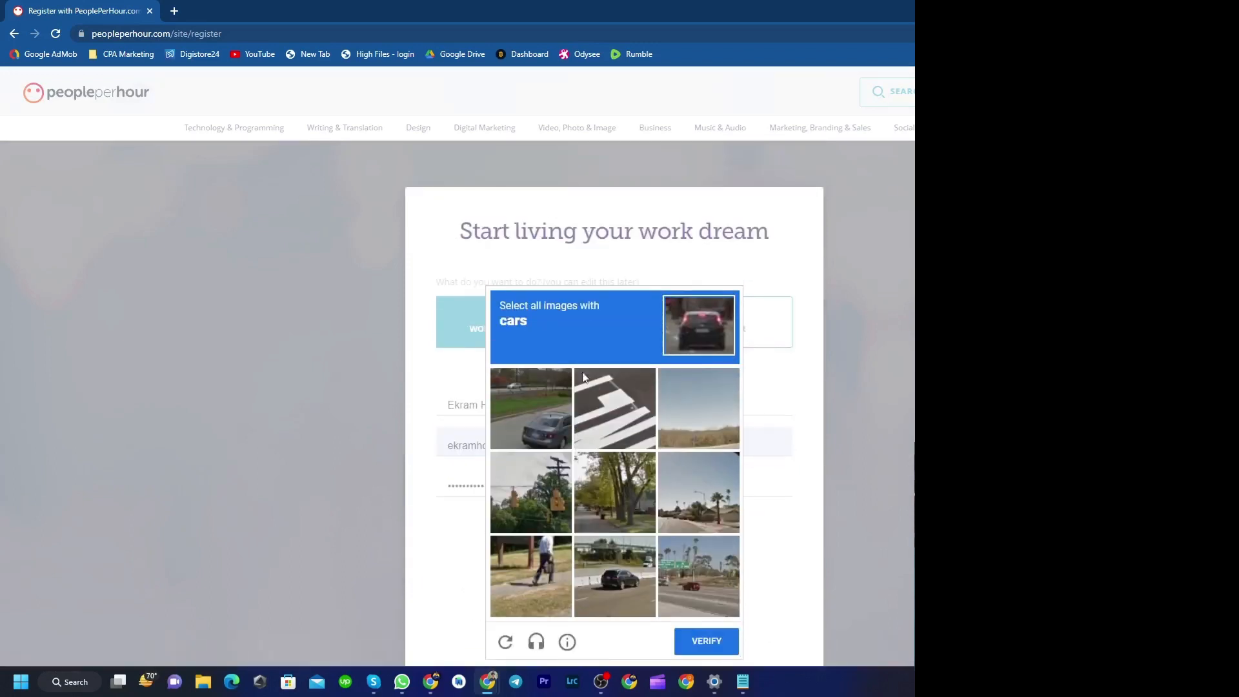
pyautogui.click(541, 405)
pyautogui.click(621, 568)
pyautogui.click(692, 569)
pyautogui.click(698, 637)
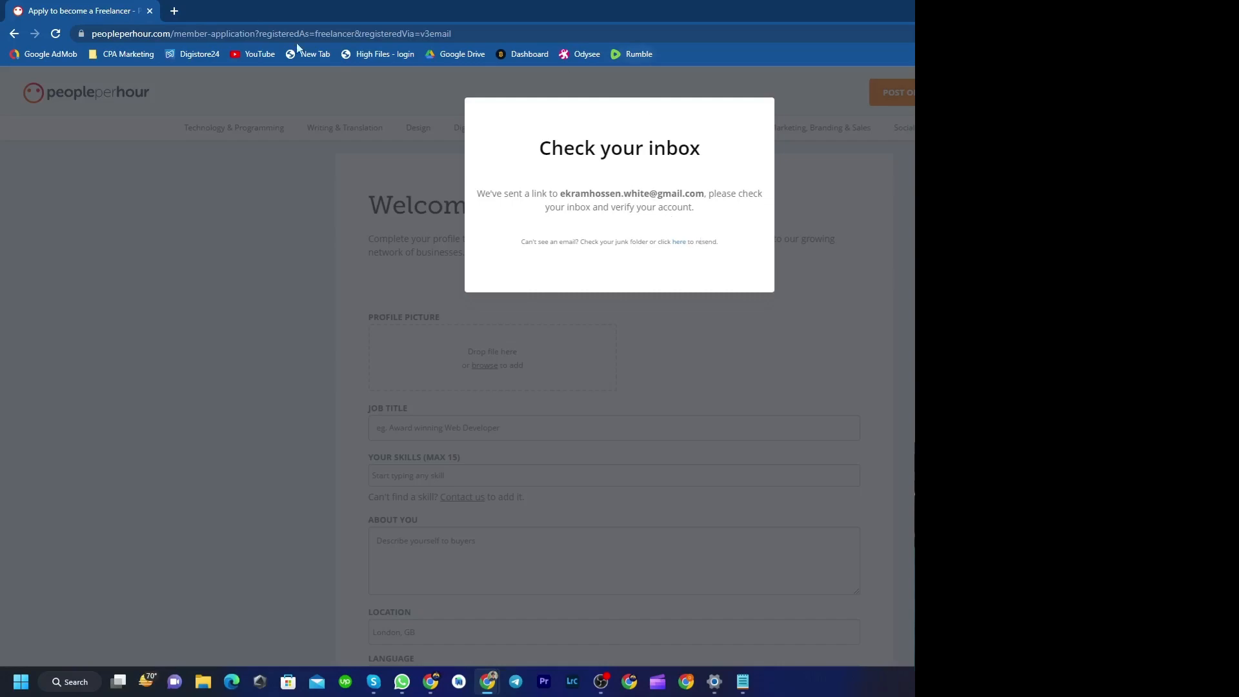
# - Open a new tab and go to Gmail through the Google apps launcher
pyautogui.click(173, 10)
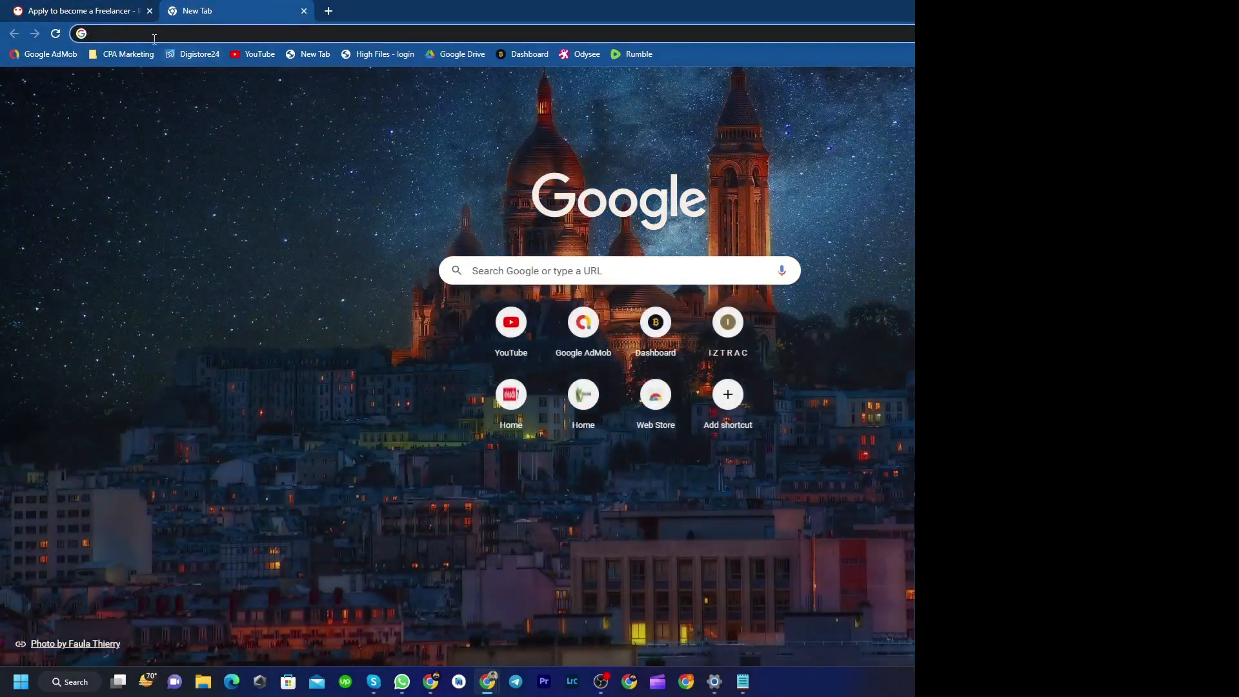
pyautogui.click(1215, 86)
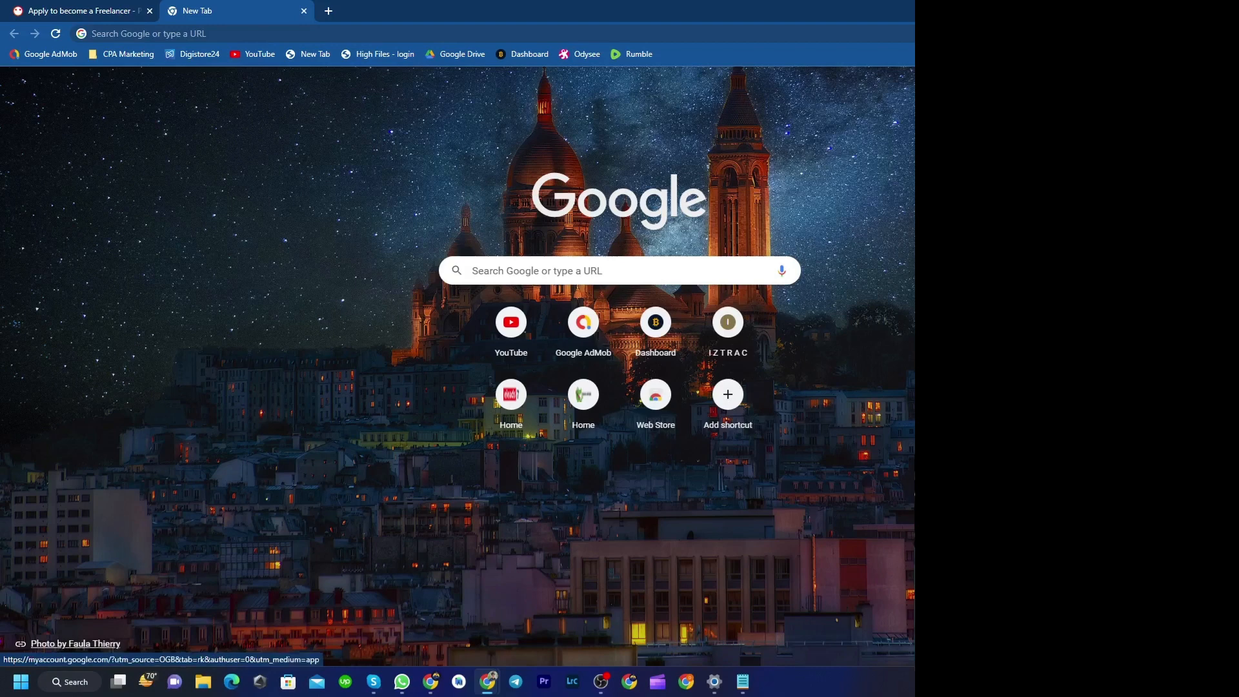
pyautogui.click(1069, 264)
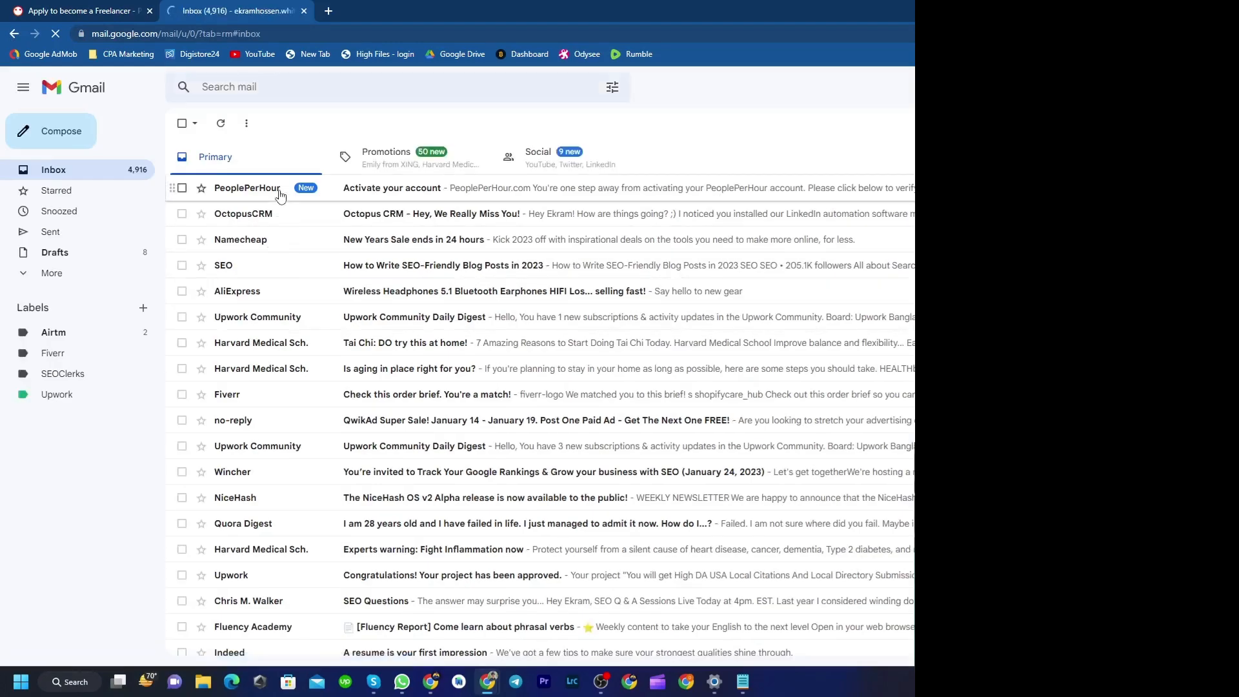
# - Open PeoplePerHour's 'Activate your account' email and activate the account
pyautogui.click(281, 192)
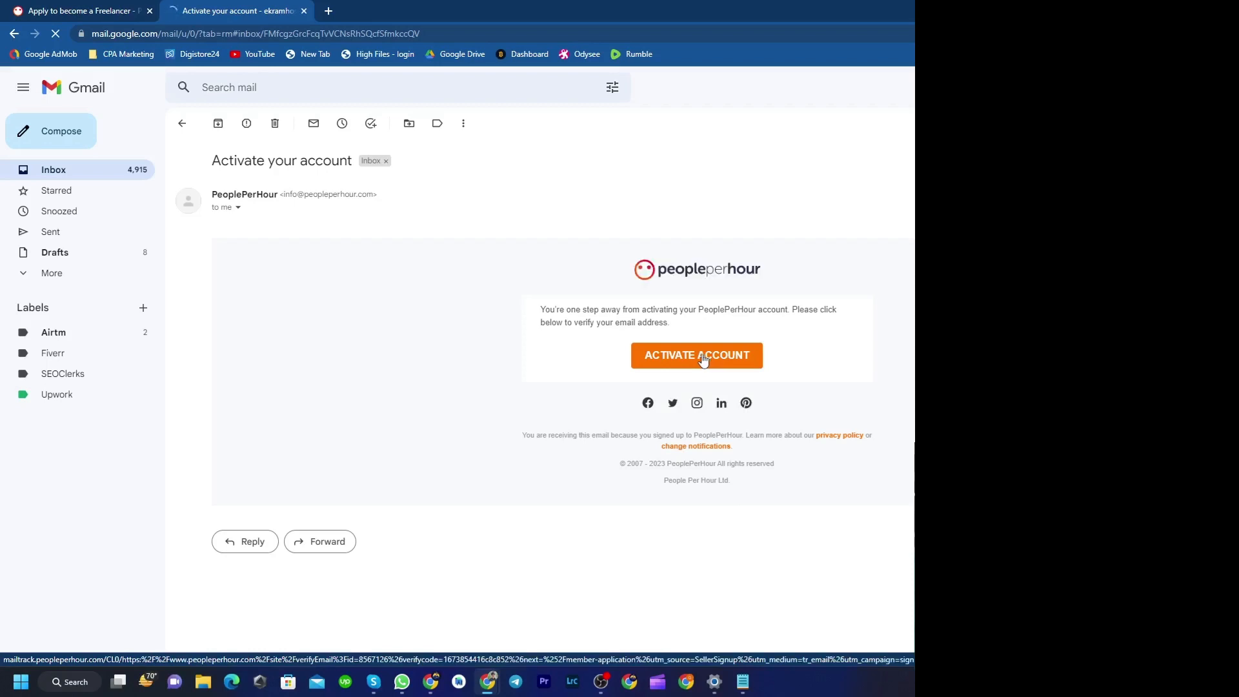
pyautogui.click(702, 357)
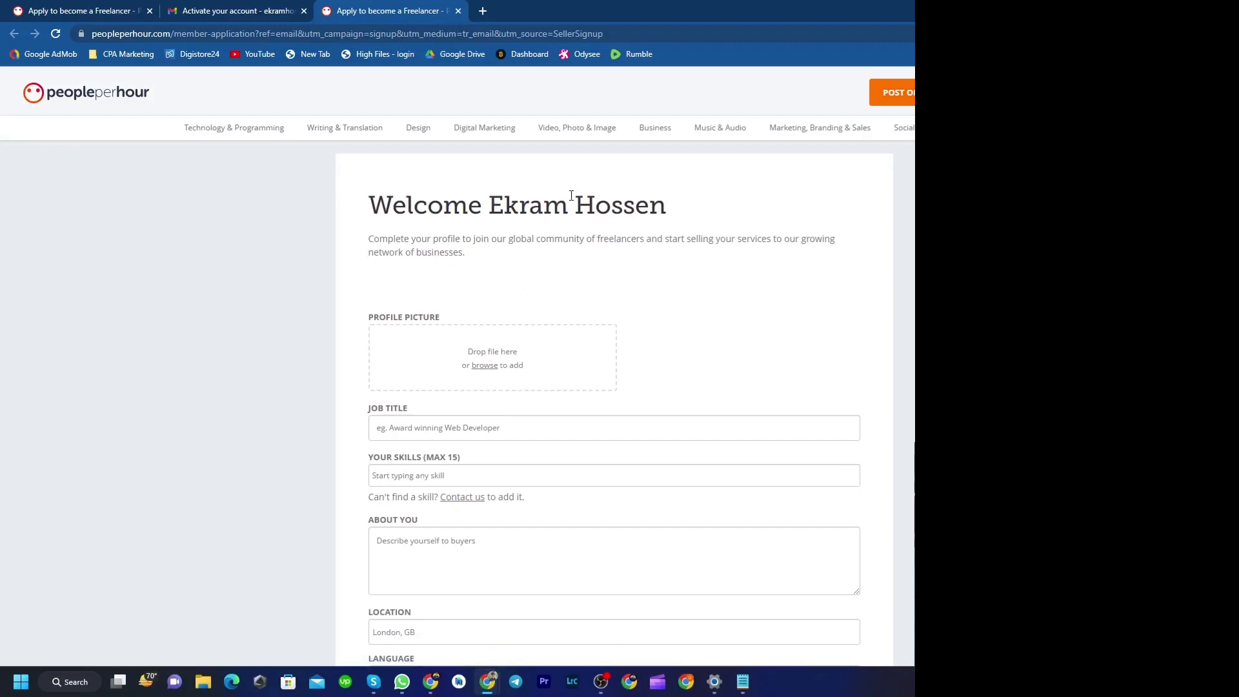
pyautogui.scroll(-2, 573, 194)
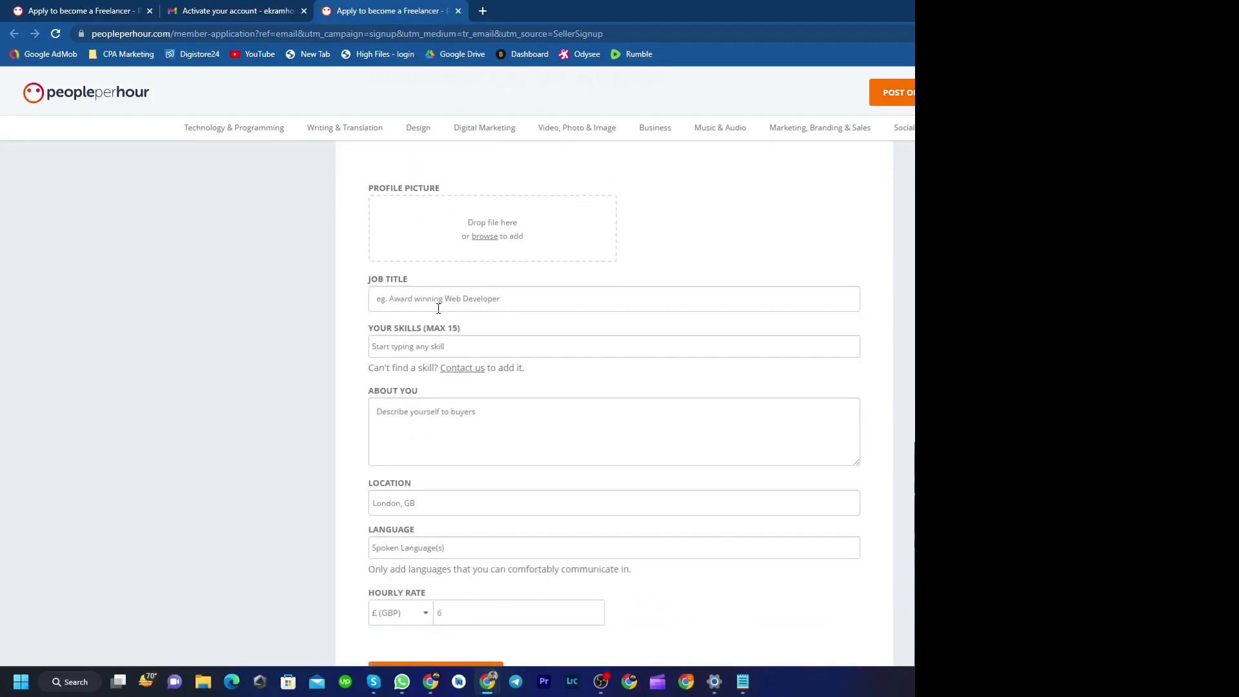
pyautogui.scroll(-2, 437, 346)
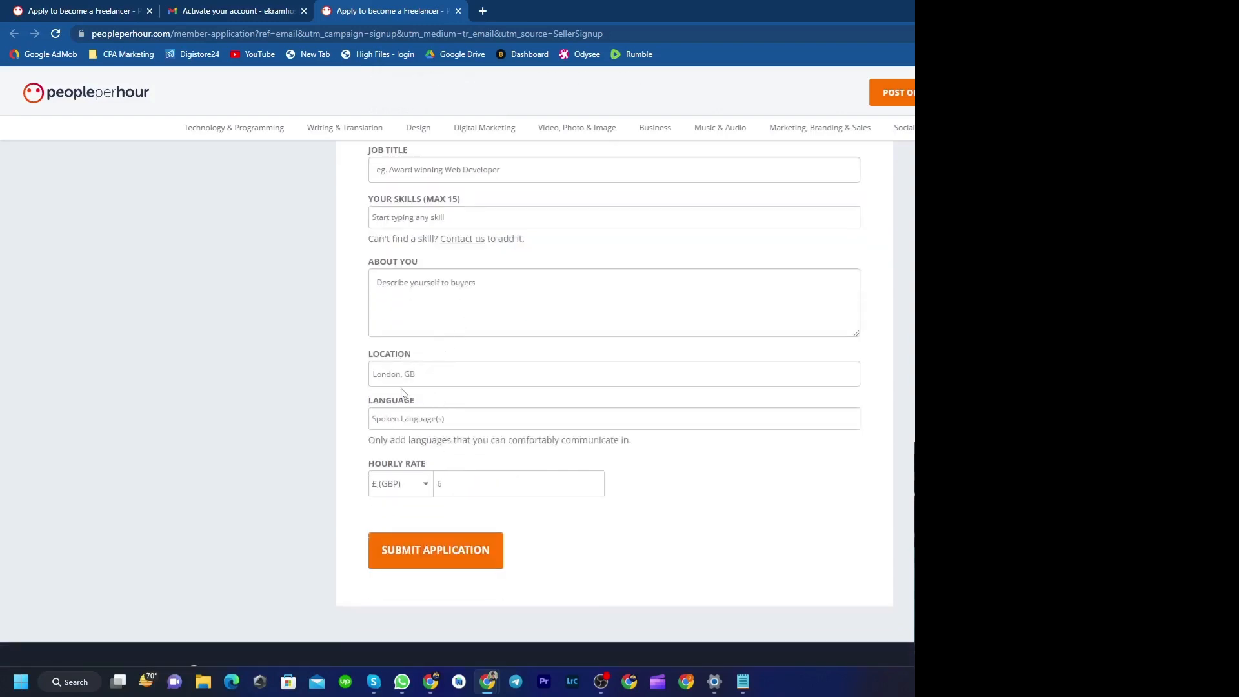
pyautogui.scroll(4, 427, 493)
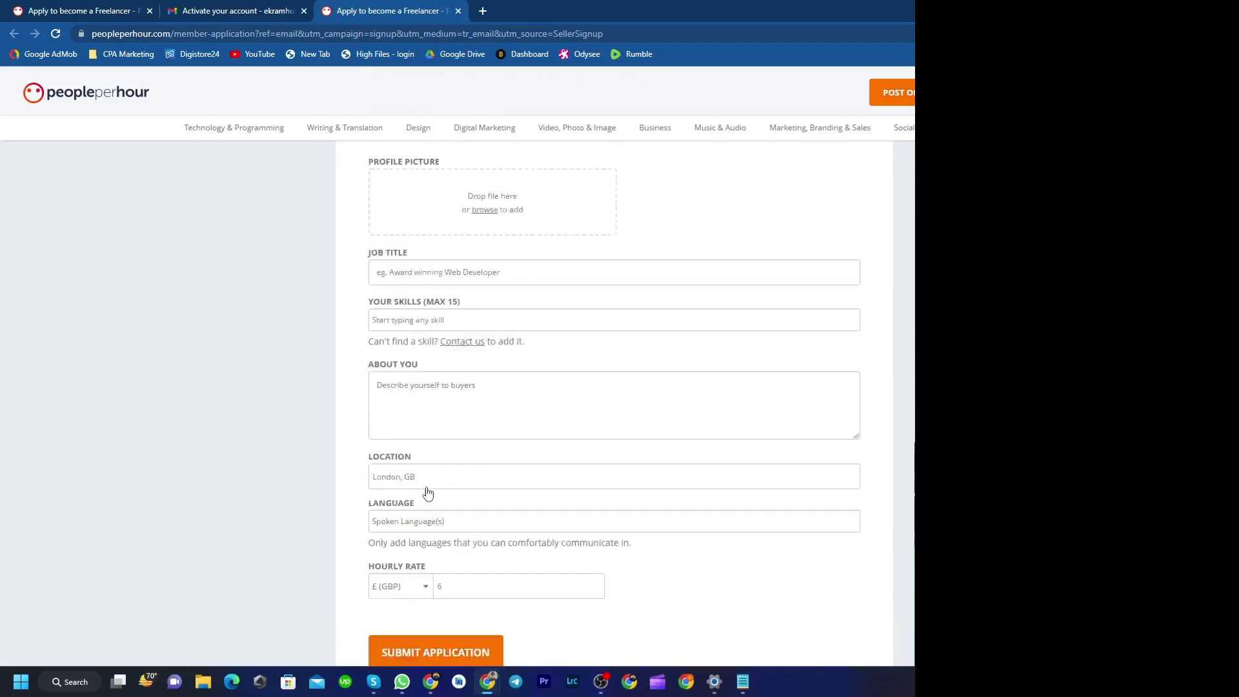
pyautogui.scroll(-7, 523, 358)
pyautogui.scroll(7, 522, 356)
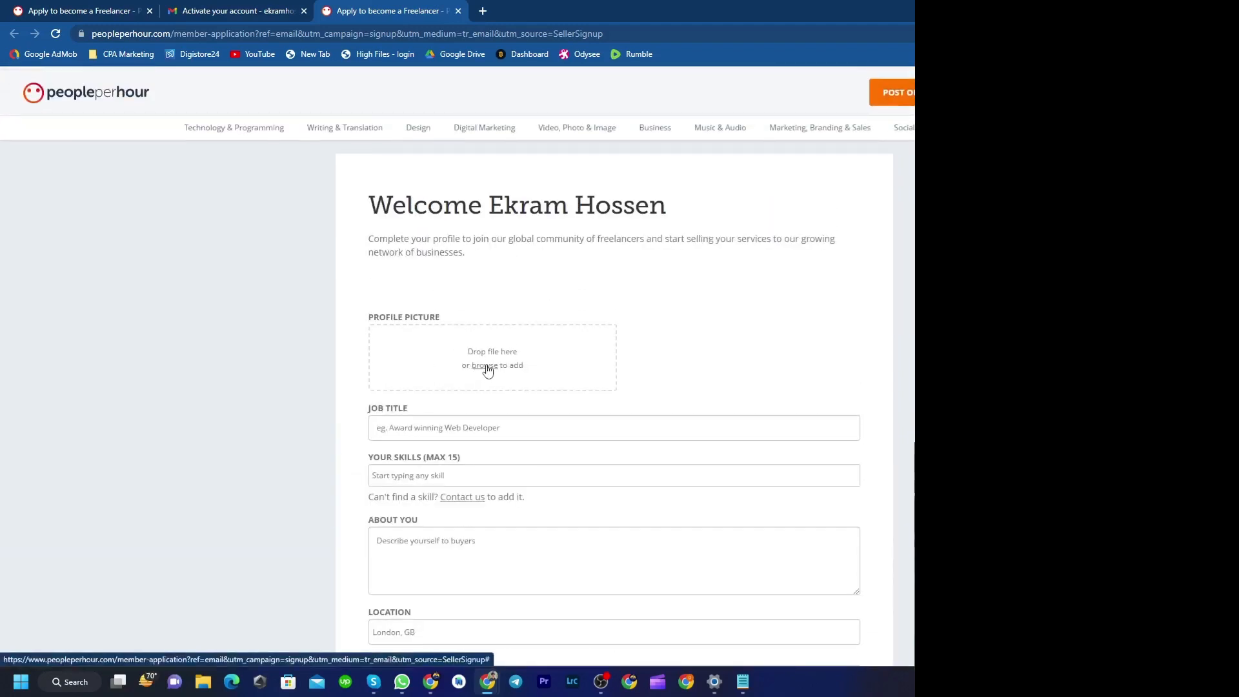
# - Choose the headshot image from Downloads and upload it as the profile picture
pyautogui.click(486, 366)
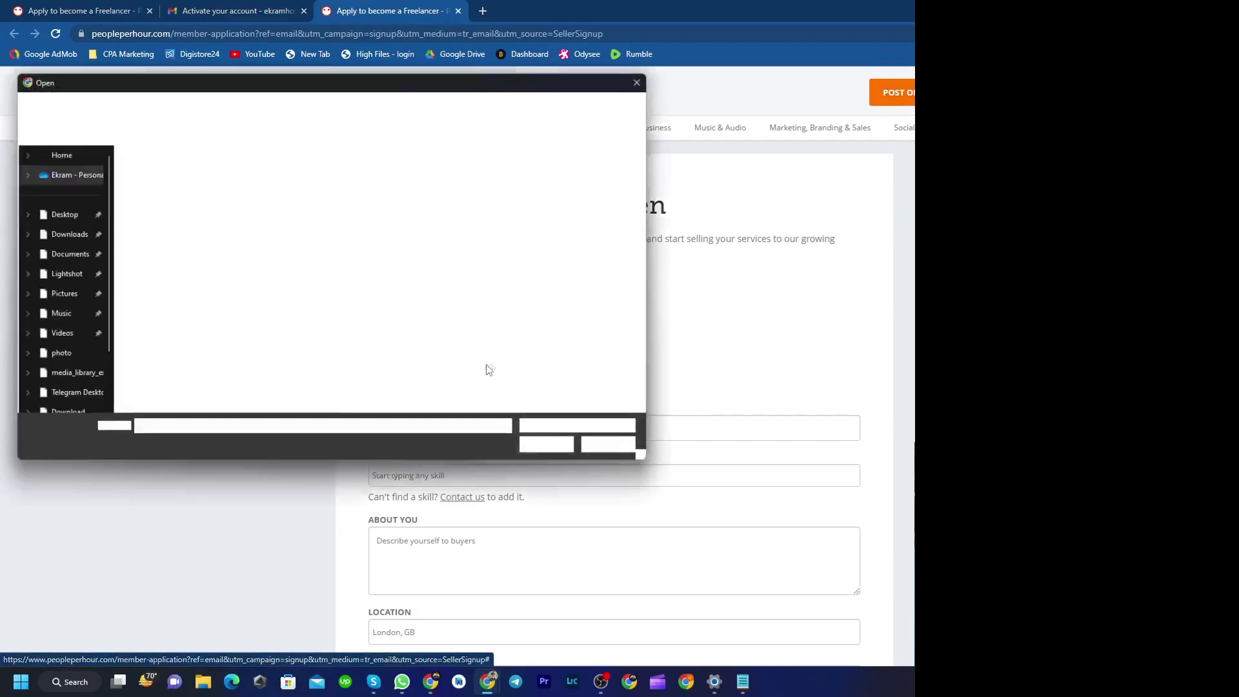
pyautogui.scroll(-10, 349, 188)
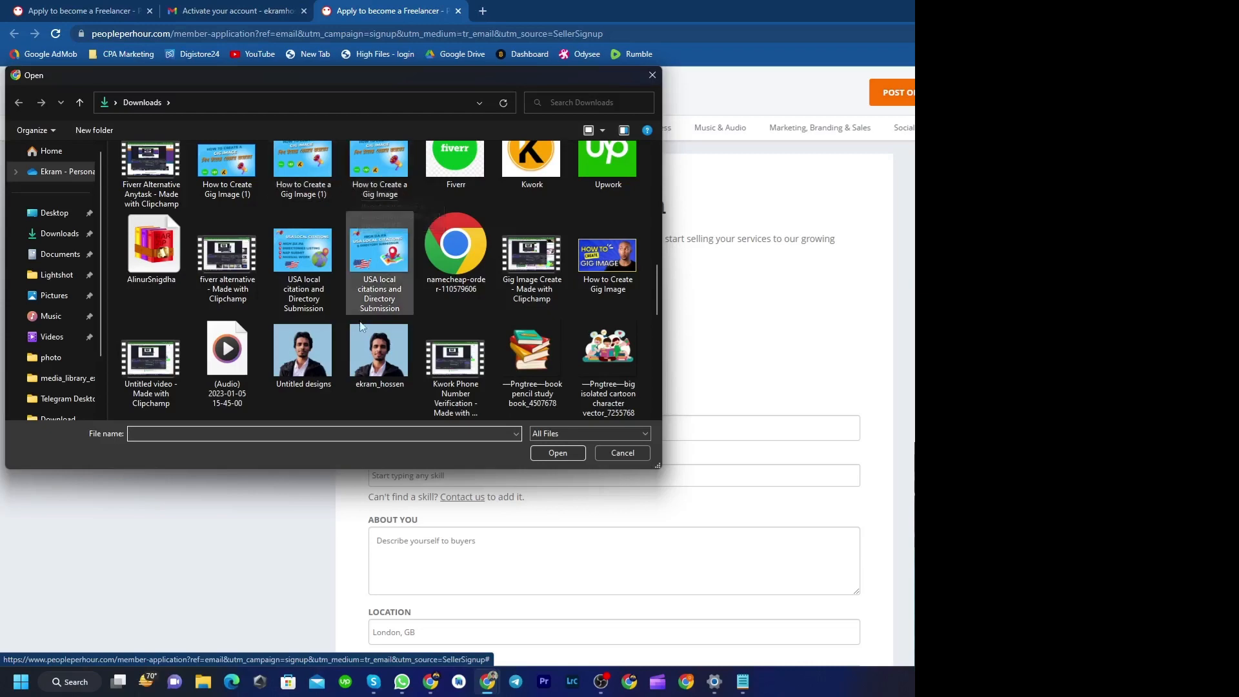
pyautogui.click(365, 343)
pyautogui.click(557, 456)
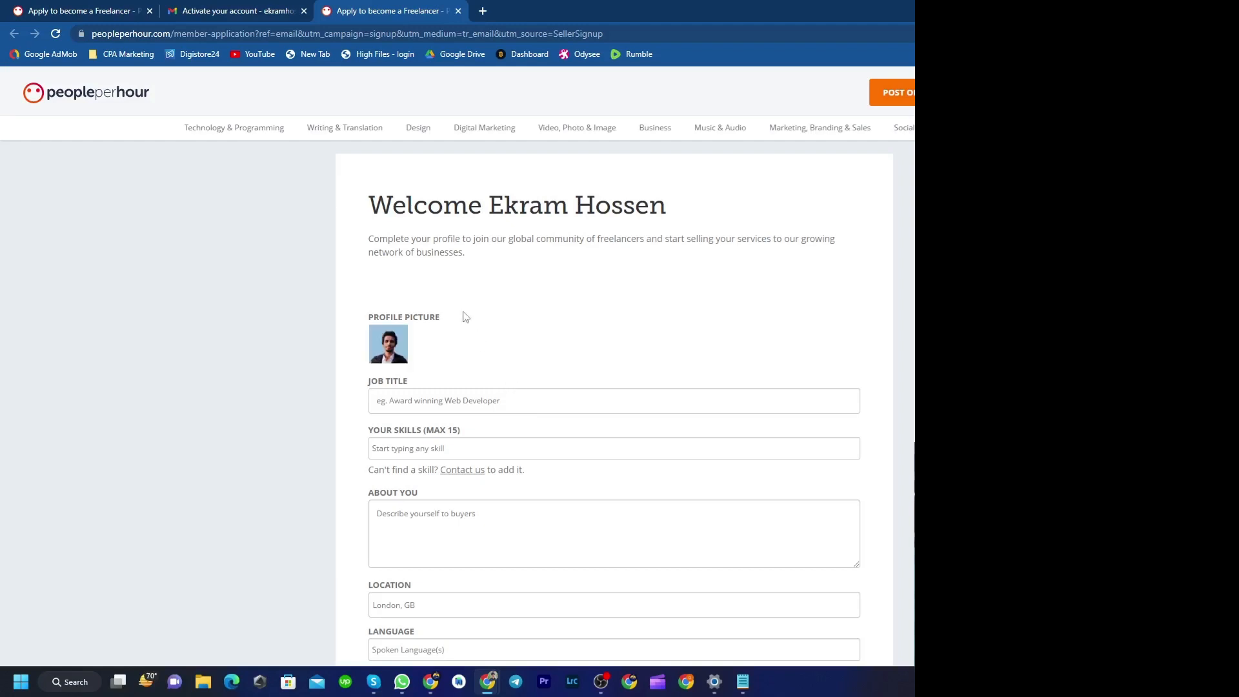
pyautogui.scroll(-2, 466, 317)
# - Copy the first title line from the Notepad profile notes
pyautogui.click(452, 277)
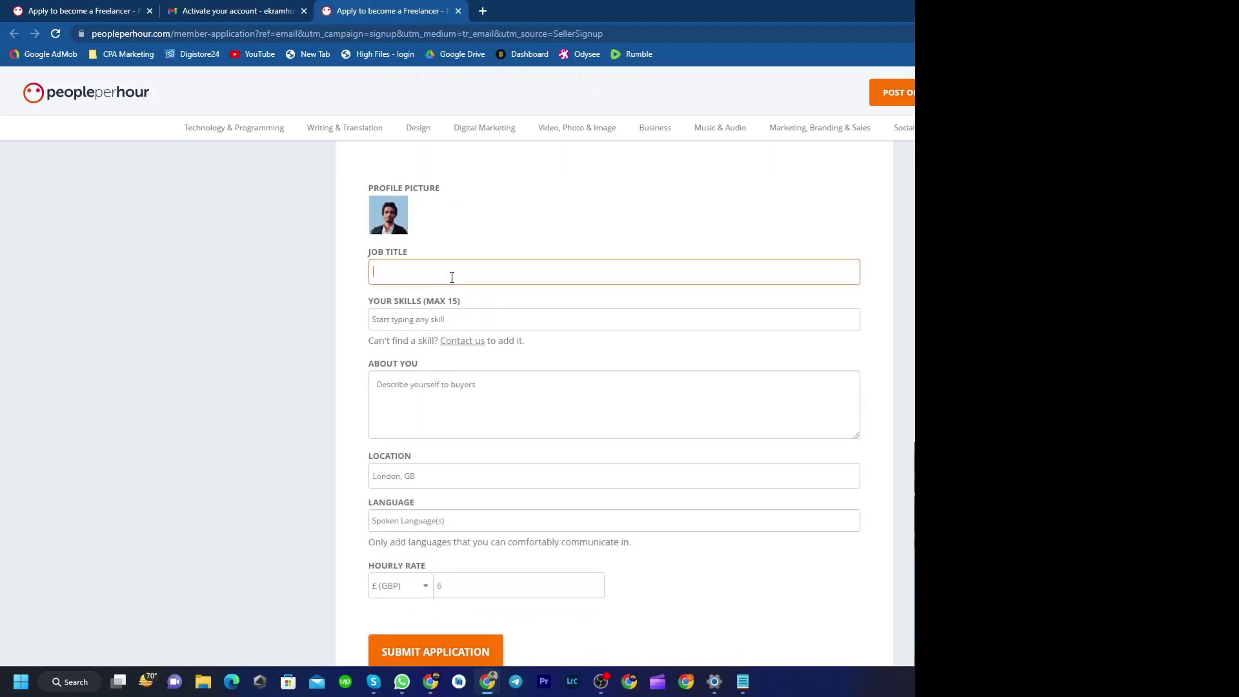
pyautogui.click(477, 231)
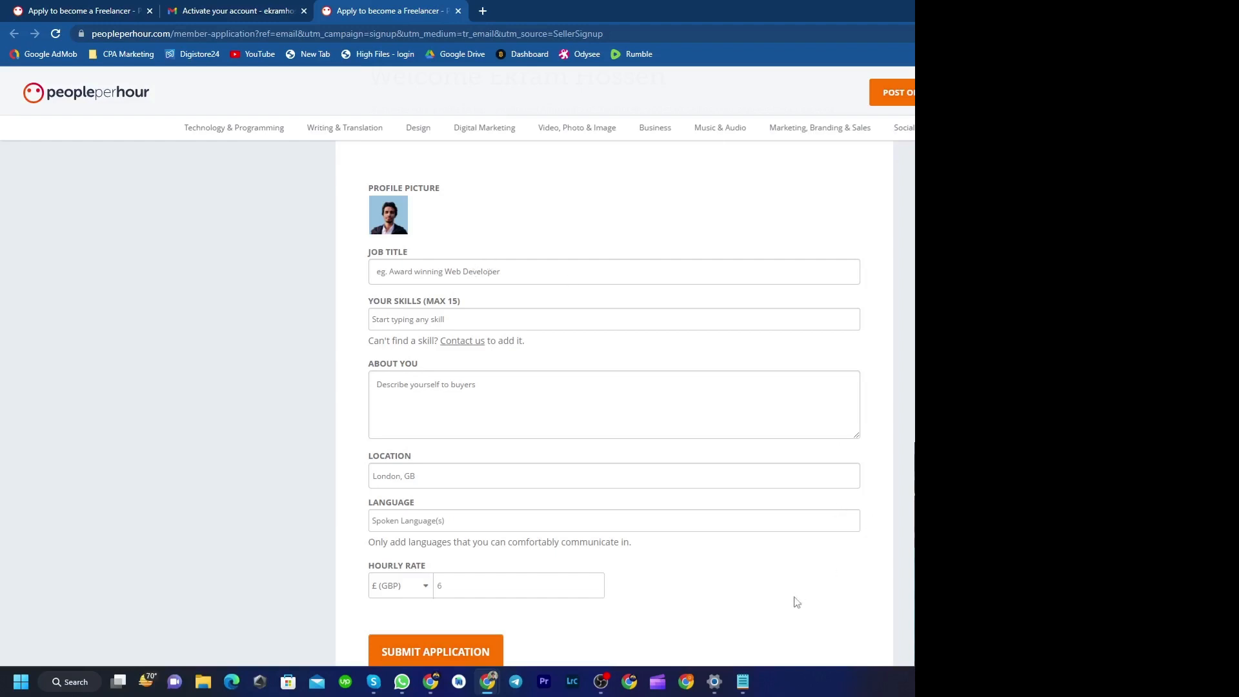
pyautogui.click(743, 681)
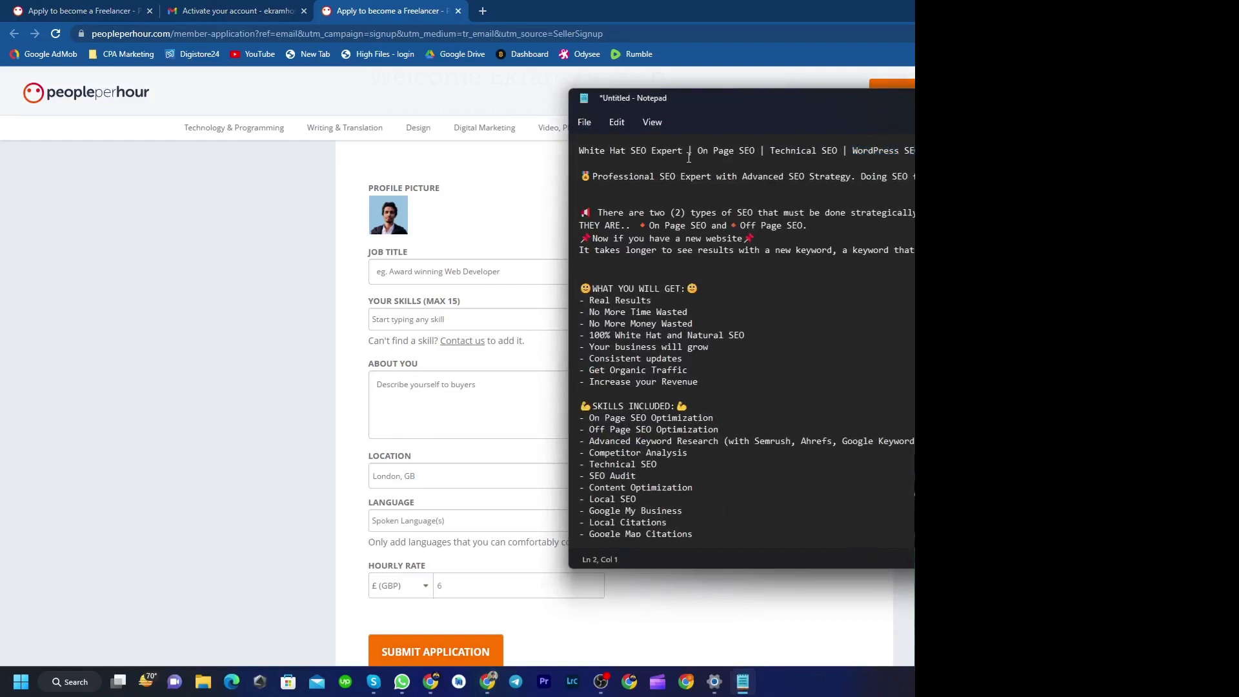
pyautogui.moveTo(910, 151); pyautogui.dragTo(585, 155)
pyautogui.click(587, 155)
pyautogui.tripleClick(600, 155)
pyautogui.rightClick(625, 156)
pyautogui.click(639, 213)
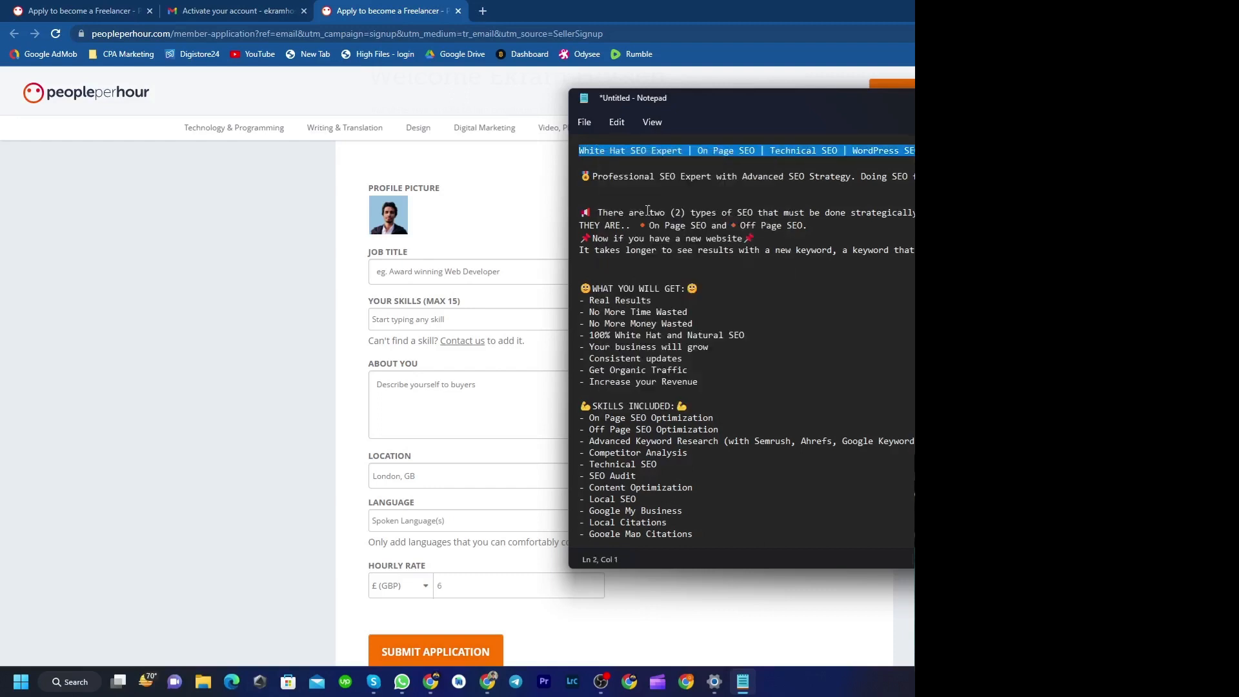
# - Paste 'White Hat SEO Expert | On Page SEO | Technical SEO | WordPress SEO' into Job Title
pyautogui.click(458, 265)
pyautogui.rightClick(447, 273)
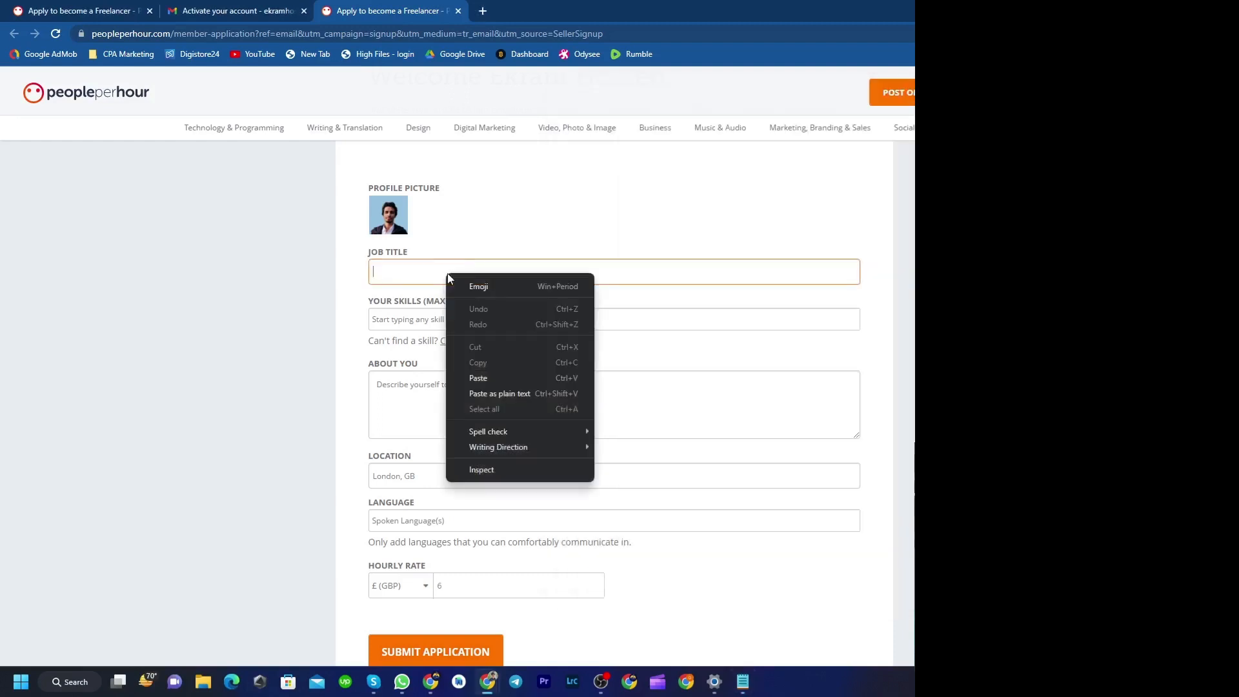
pyautogui.click(499, 378)
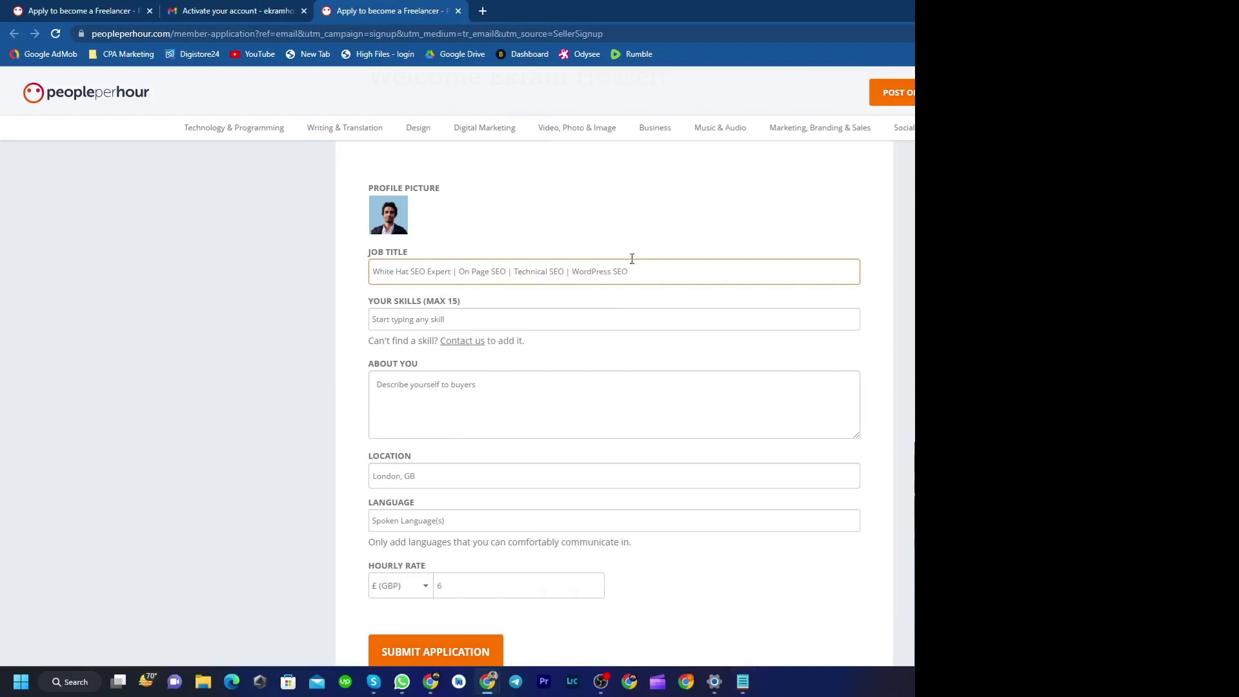
pyautogui.click(646, 239)
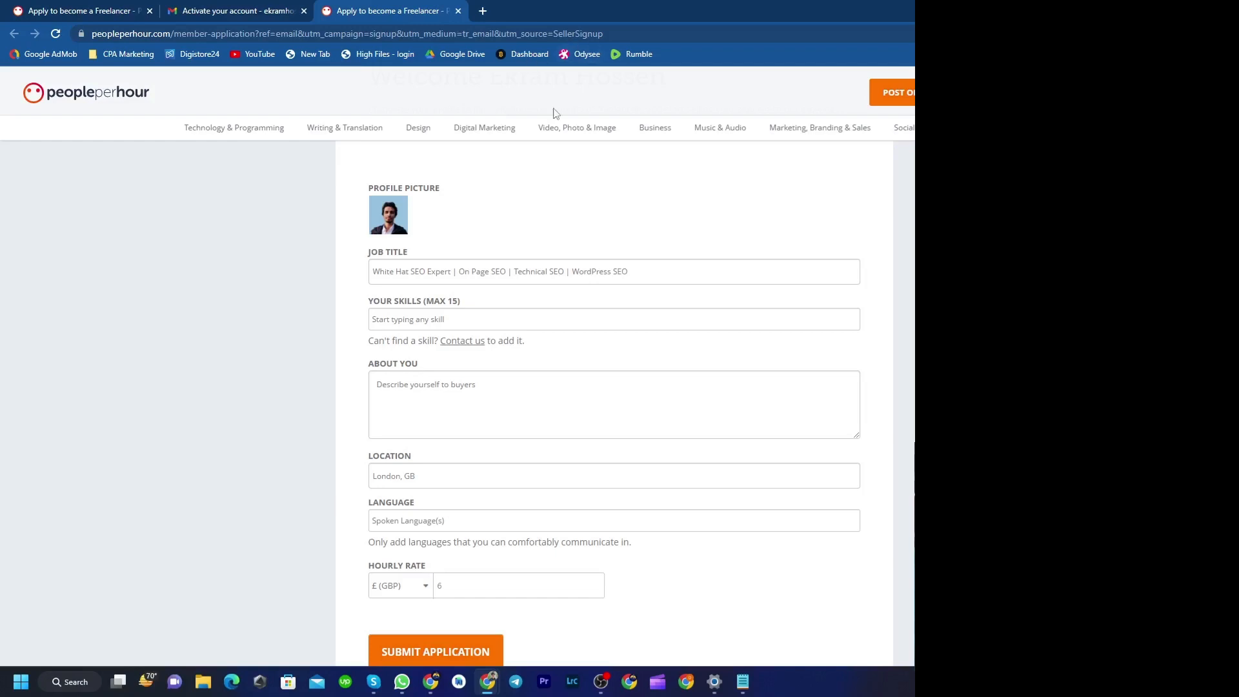
pyautogui.click(643, 270)
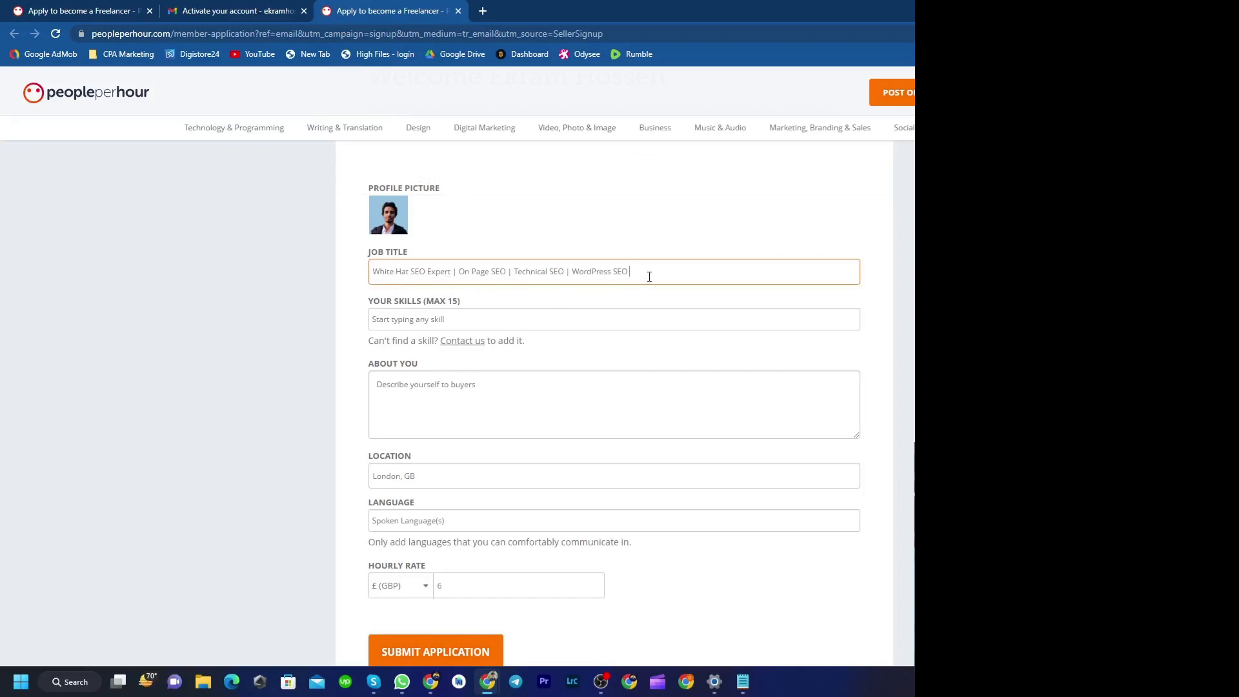
pyautogui.click(659, 225)
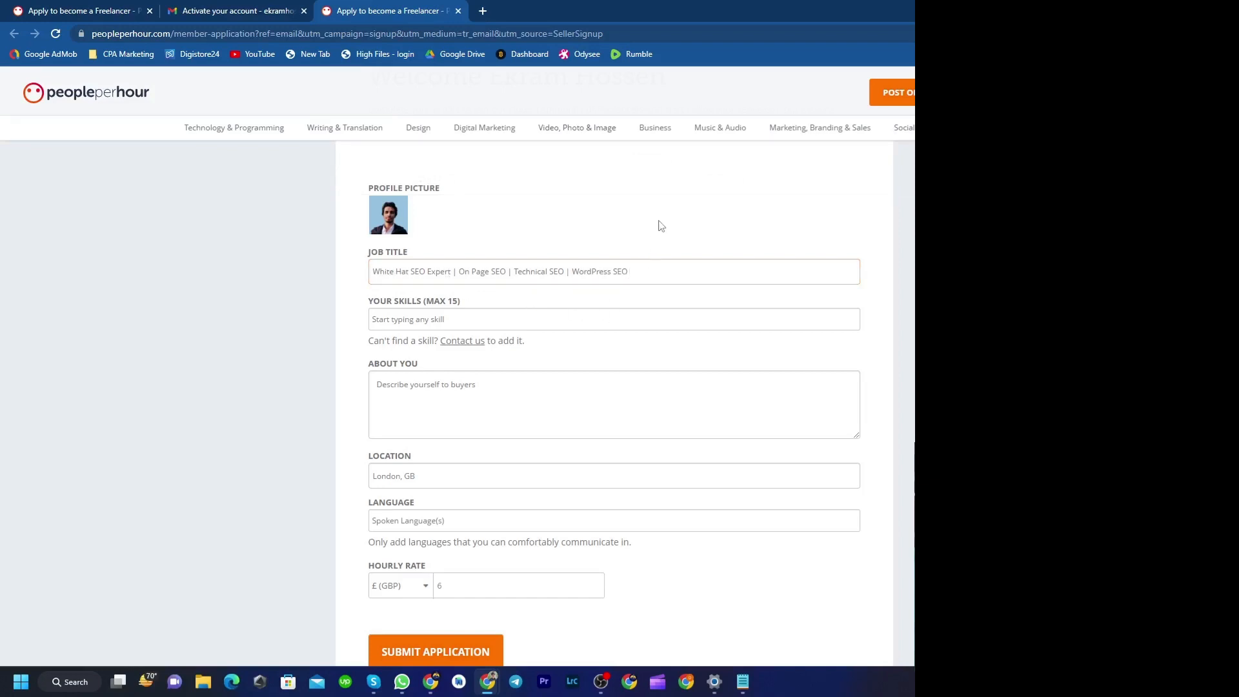
# - Add skills from the Your Skills suggestions, including seomoz
pyautogui.click(494, 321)
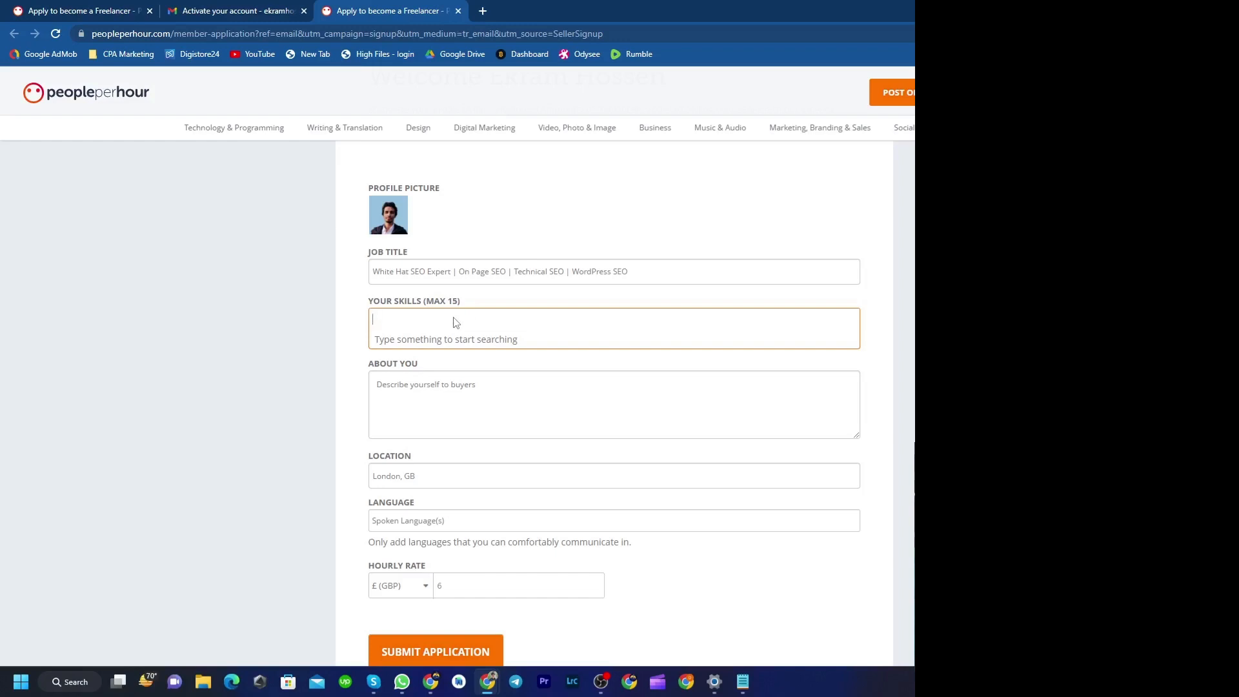
pyautogui.write('eo')
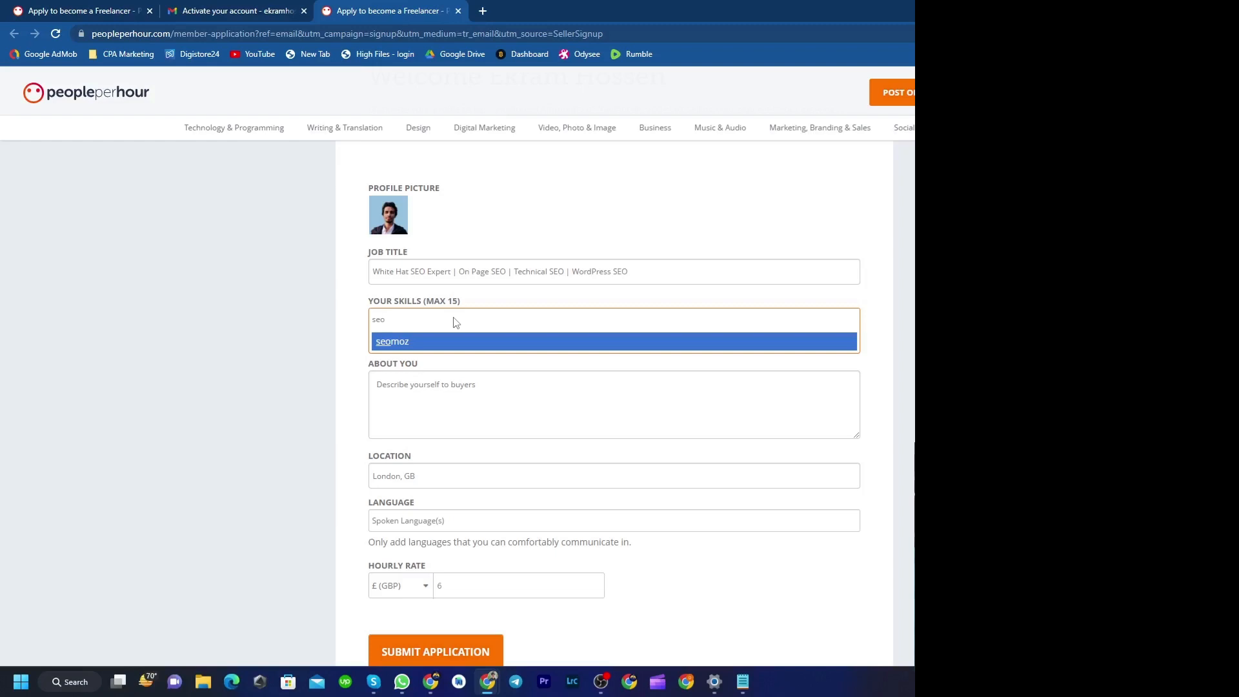
pyautogui.press('Return')
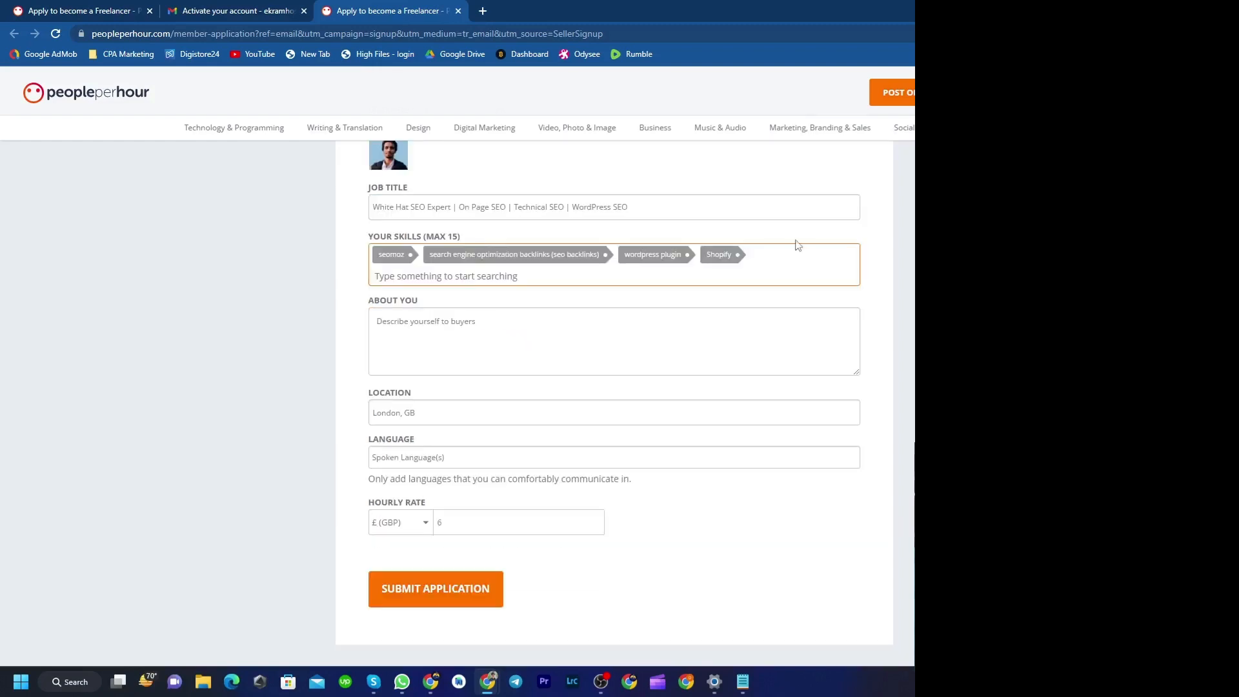
pyautogui.click(799, 260)
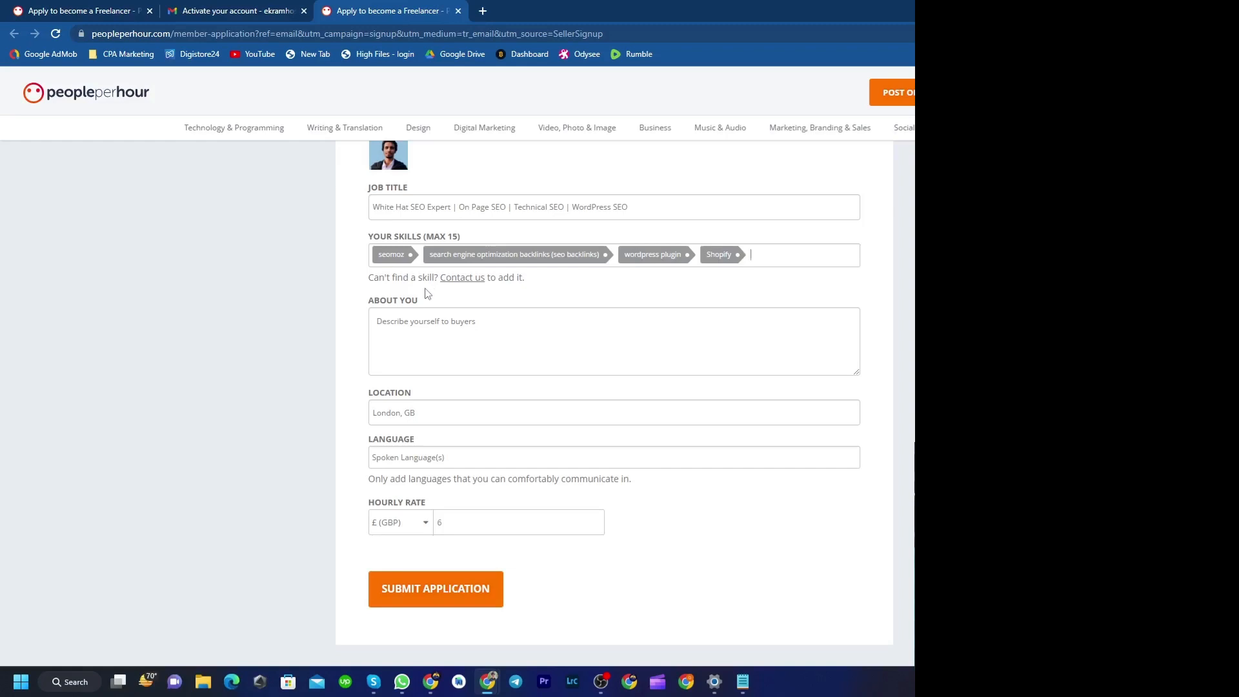
# - View the Suggest a new Skill form via Contact us, then dismiss it
pyautogui.click(462, 278)
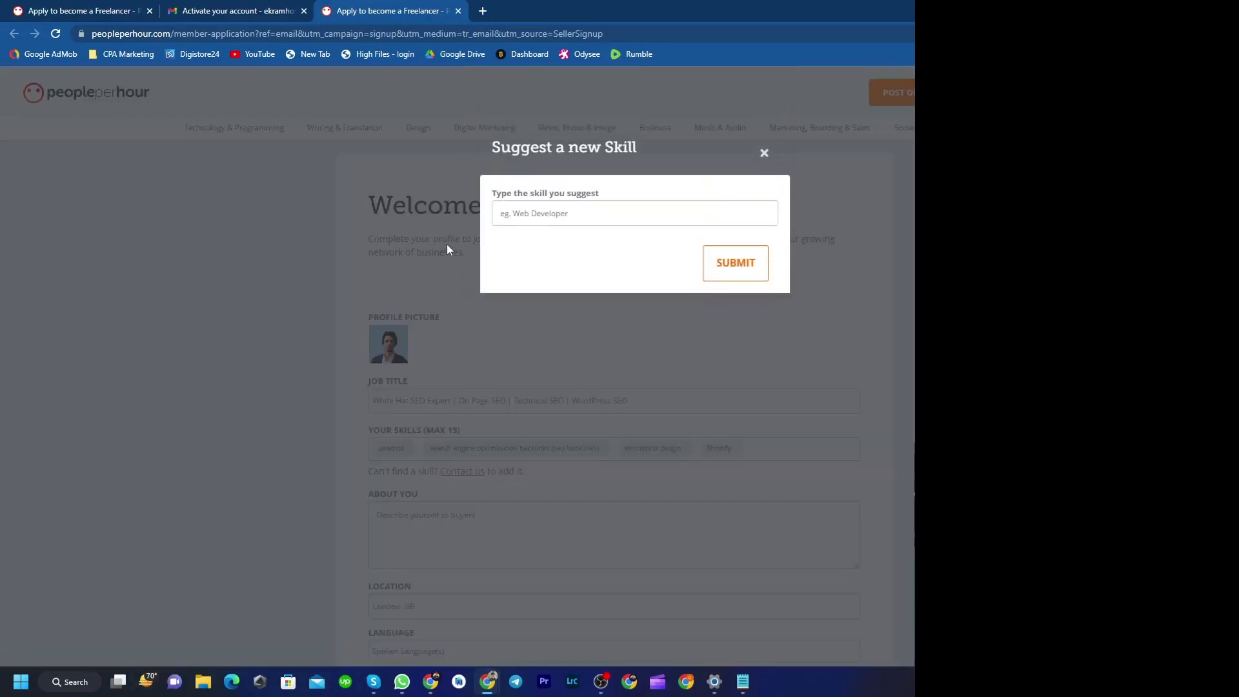
pyautogui.click(531, 207)
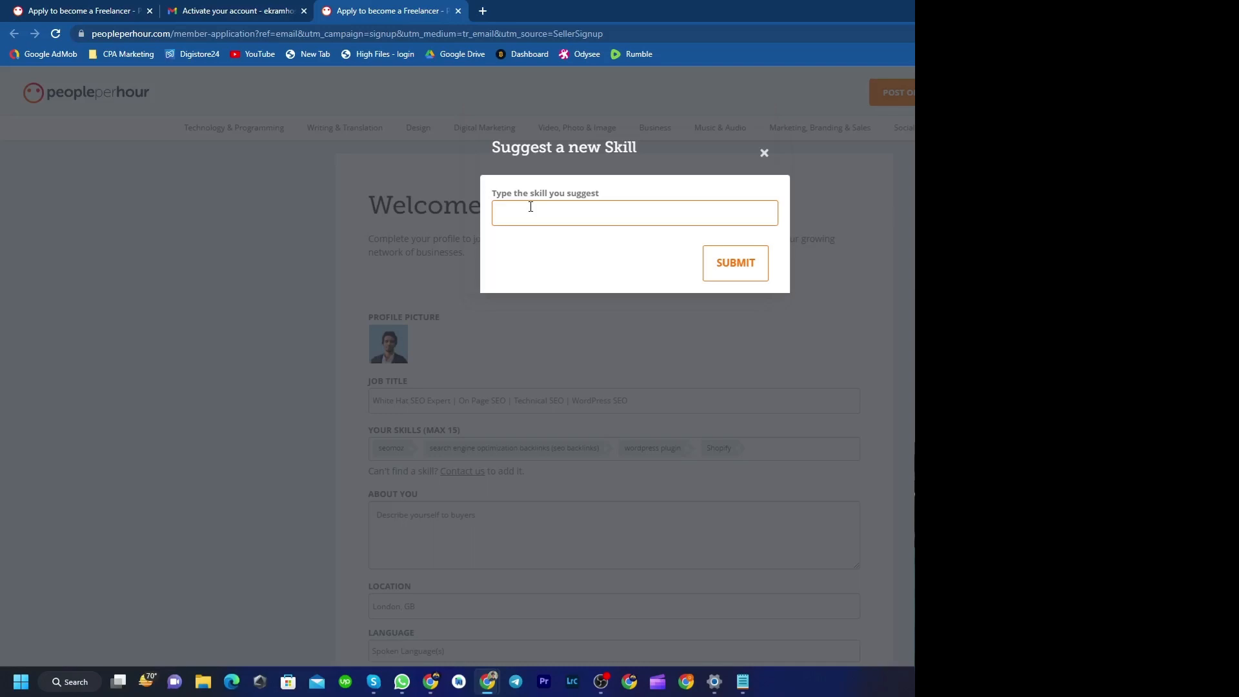
pyautogui.press('Escape')
pyautogui.scroll(-3, 530, 207)
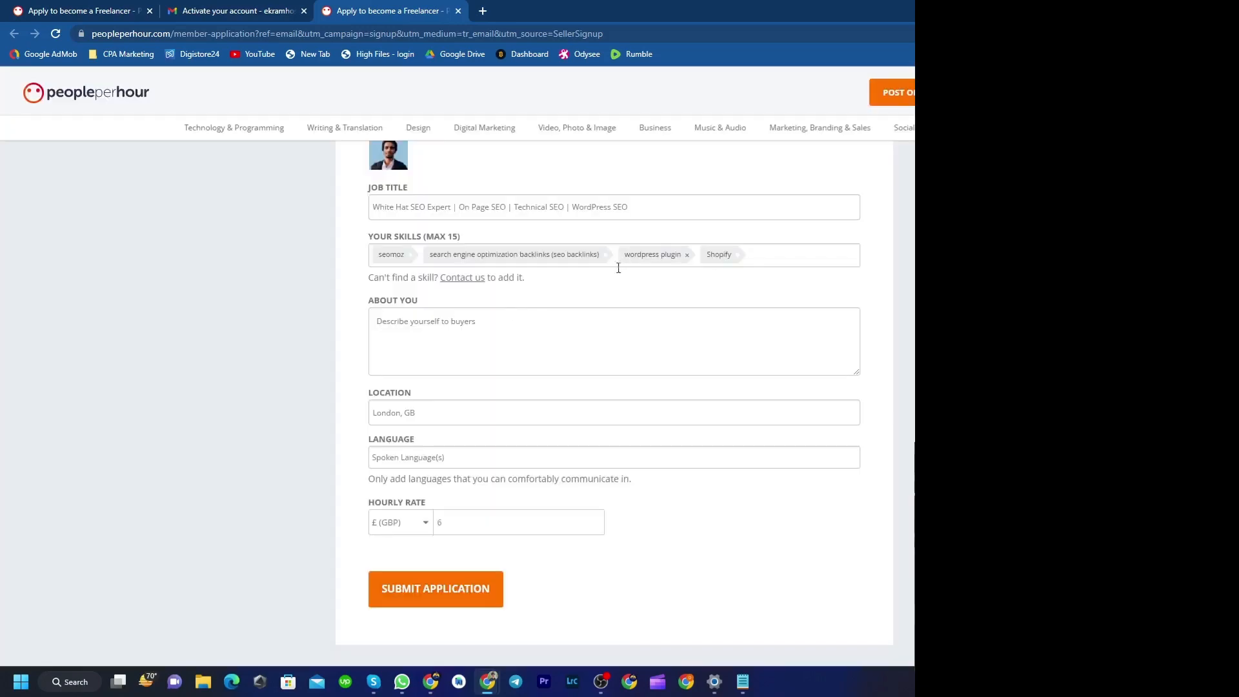
# - Copy the SEO service description, from line 2 to the end, from the Notepad notes
pyautogui.click(490, 333)
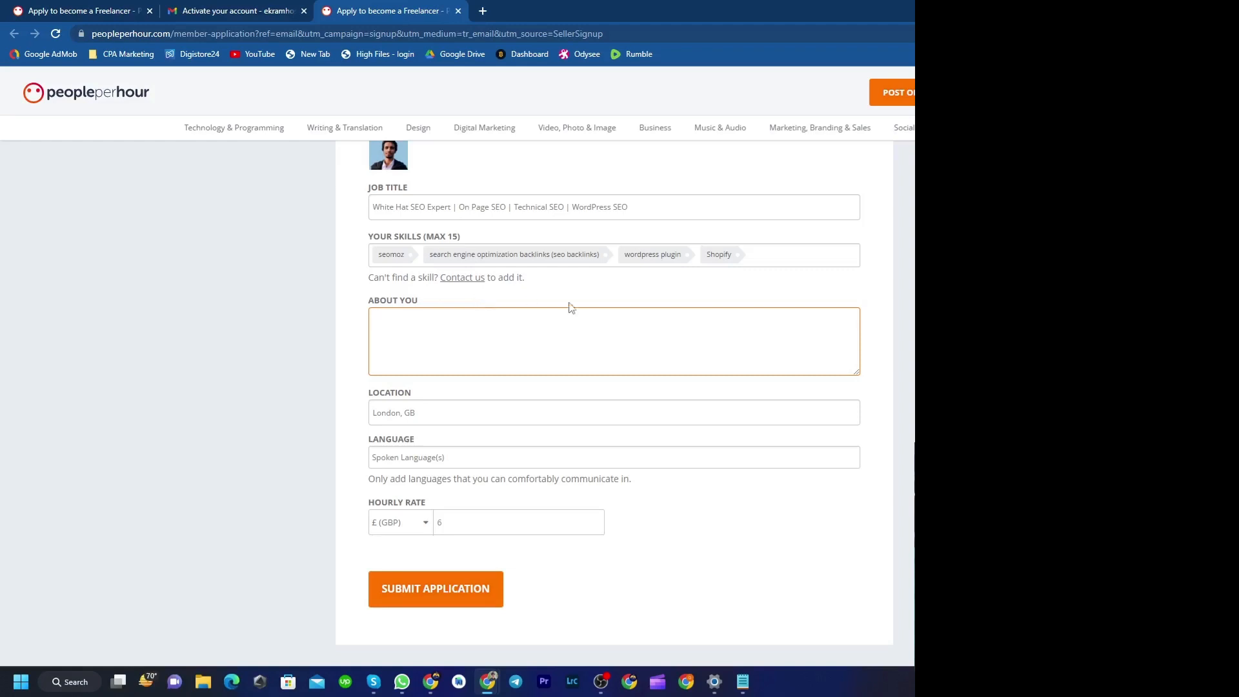
pyautogui.click(743, 682)
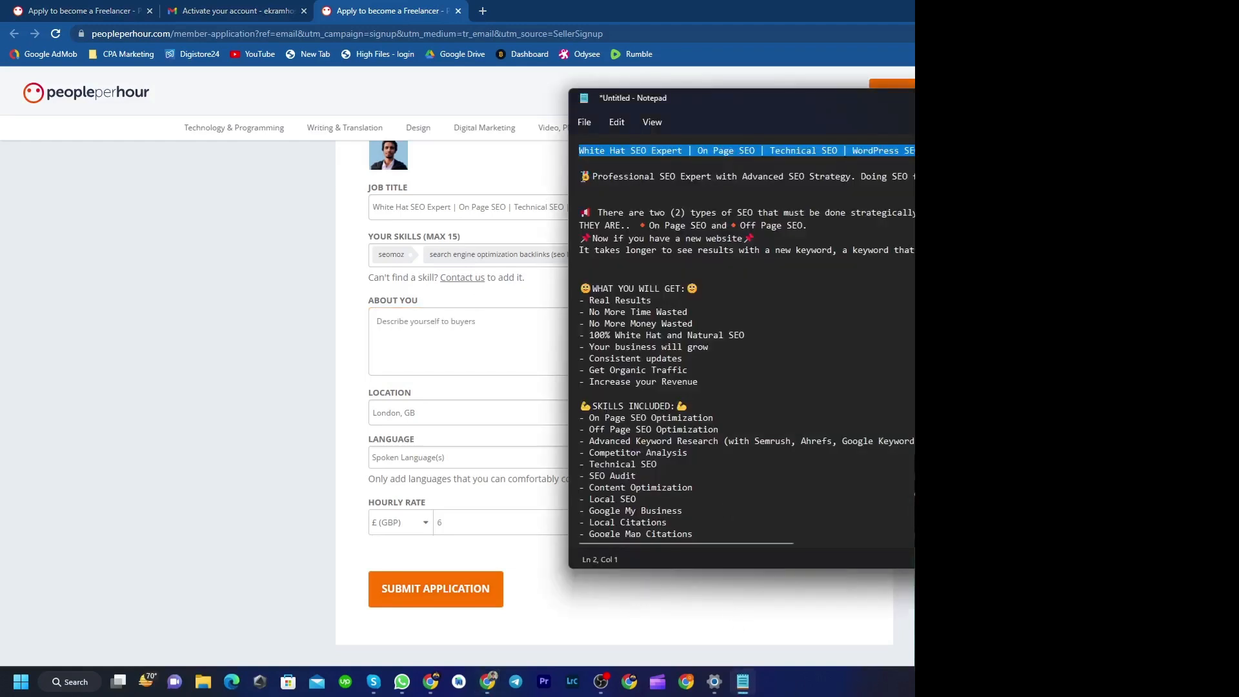
pyautogui.moveTo(581, 176); pyautogui.dragTo(711, 559)
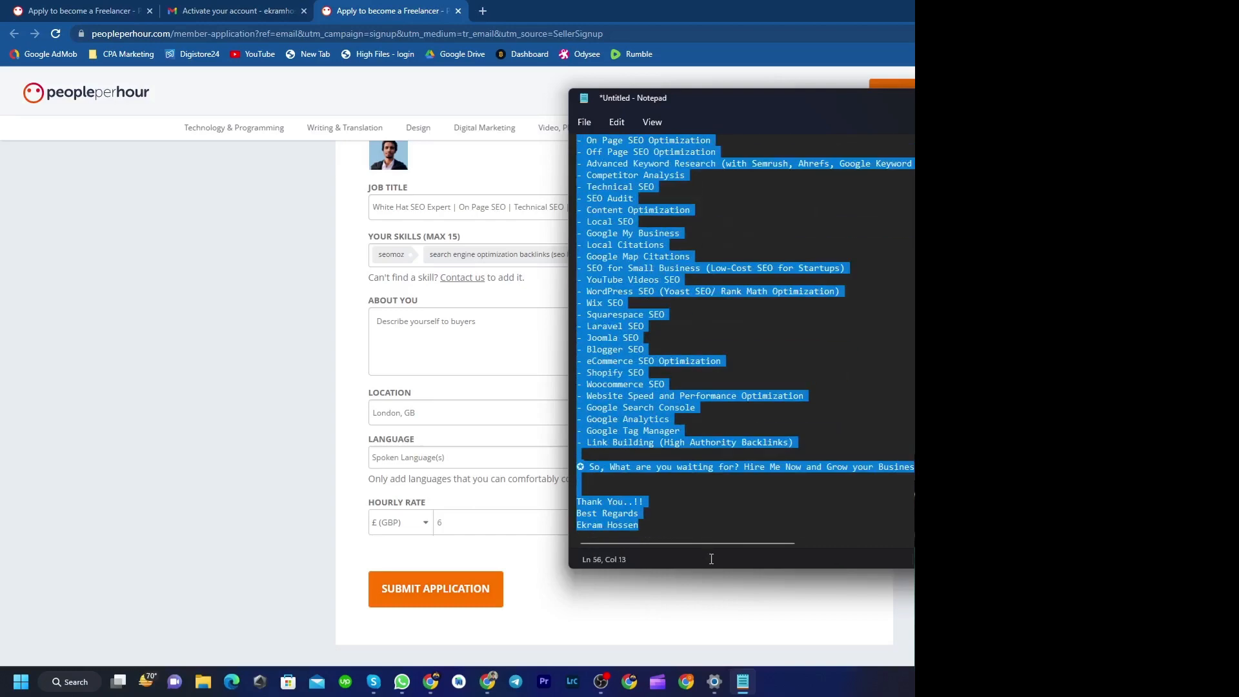
pyautogui.rightClick(632, 403)
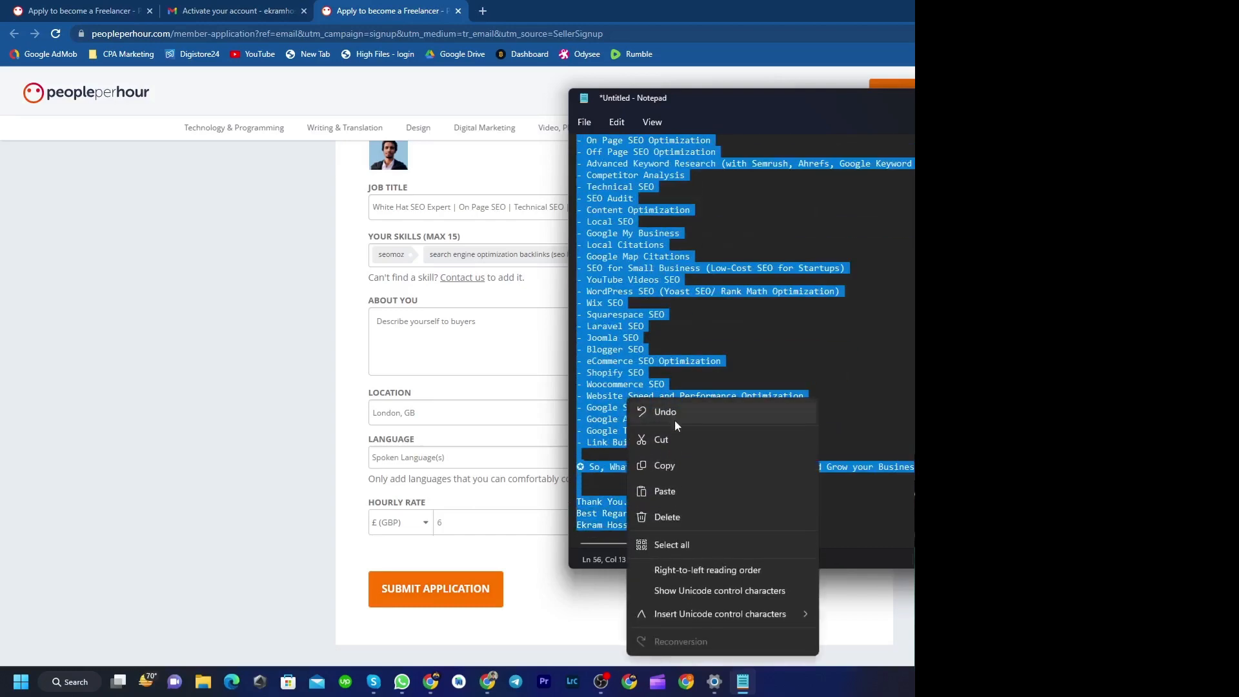
pyautogui.click(680, 464)
# - Paste the SEO description into About You and scroll through to check it
pyautogui.click(456, 332)
pyautogui.rightClick(455, 336)
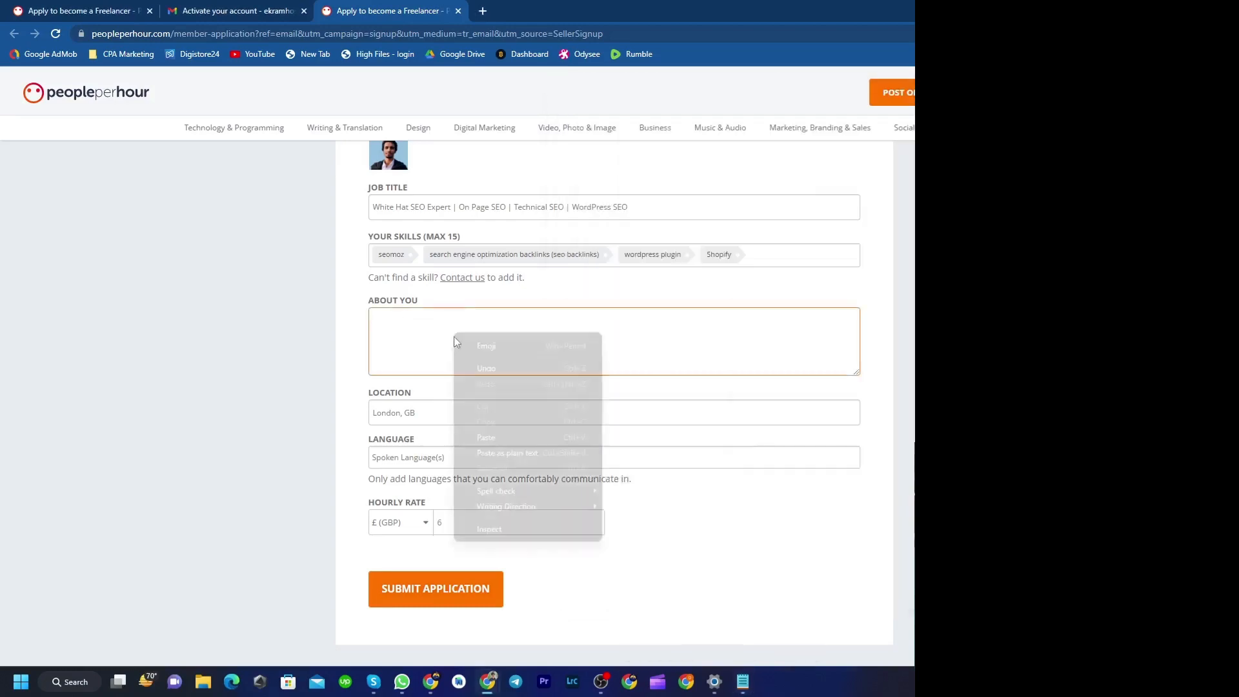
pyautogui.click(510, 437)
pyautogui.scroll(3, 485, 341)
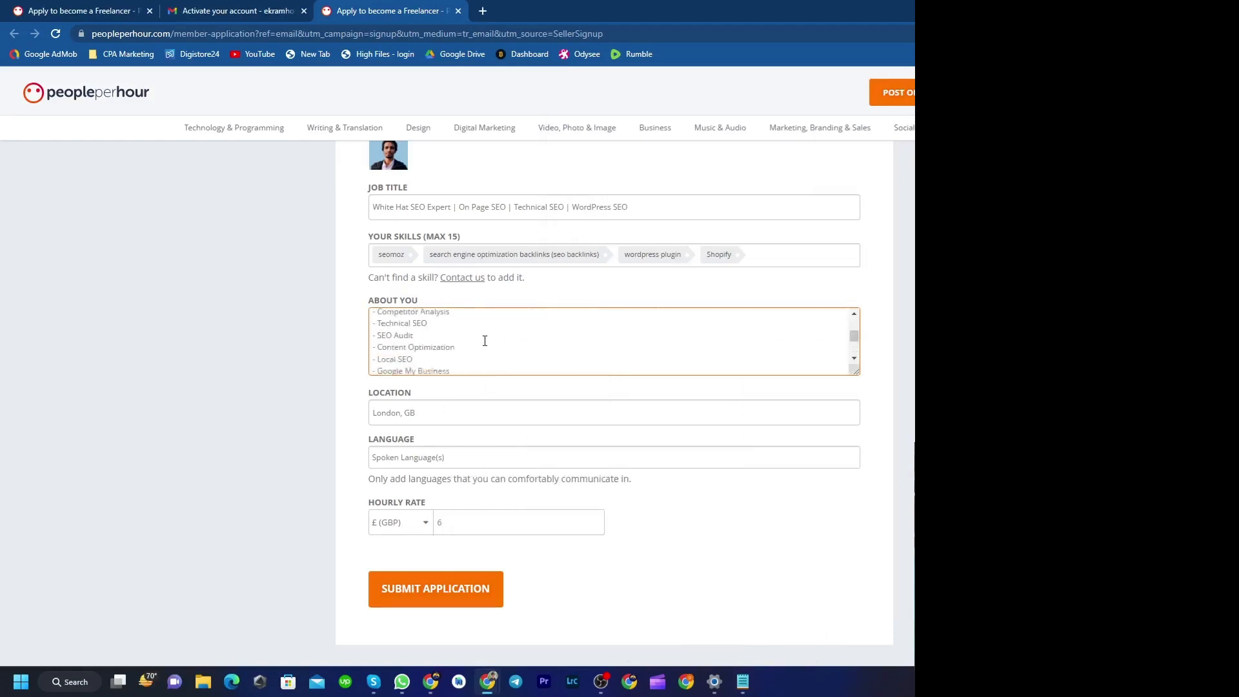
pyautogui.scroll(5, 485, 341)
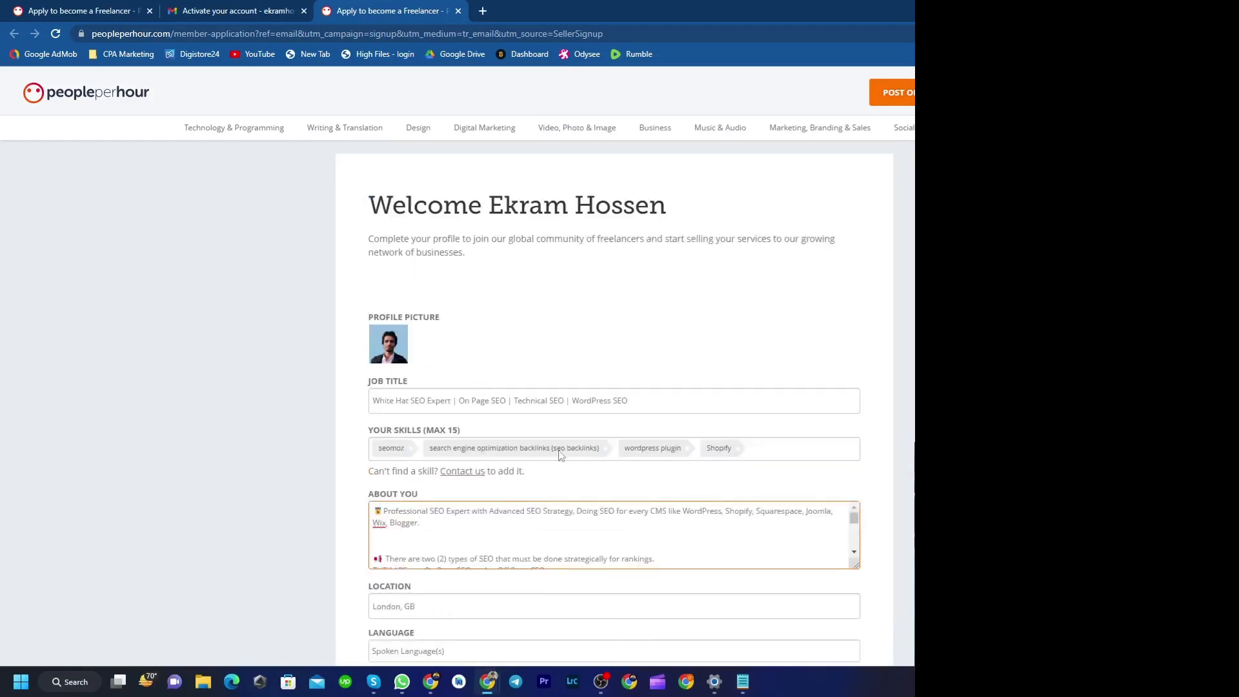
pyautogui.scroll(-2, 568, 471)
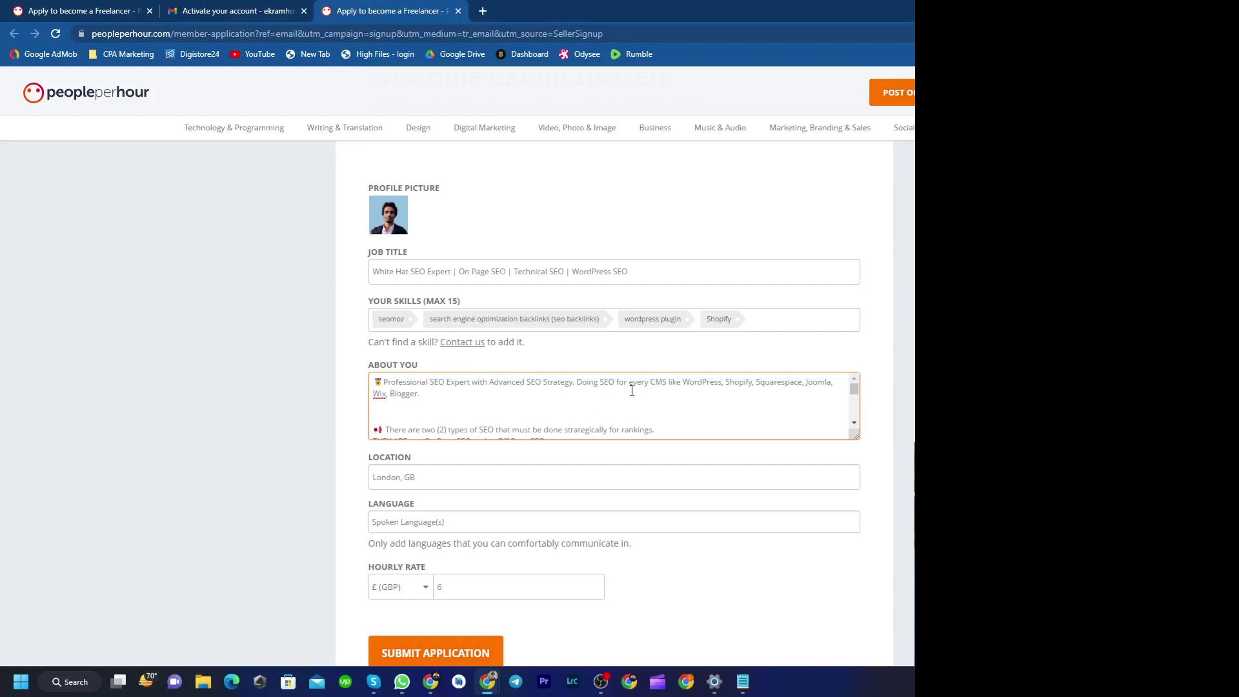
pyautogui.scroll(-2, 602, 390)
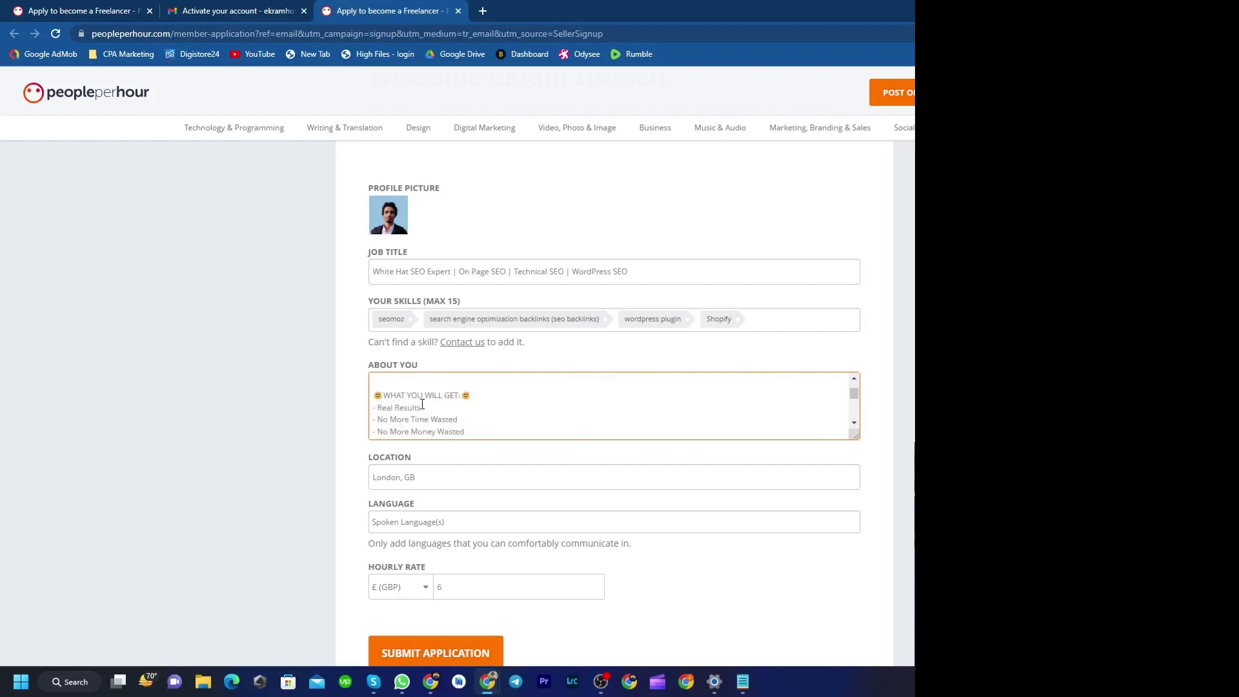
pyautogui.scroll(-5, 455, 399)
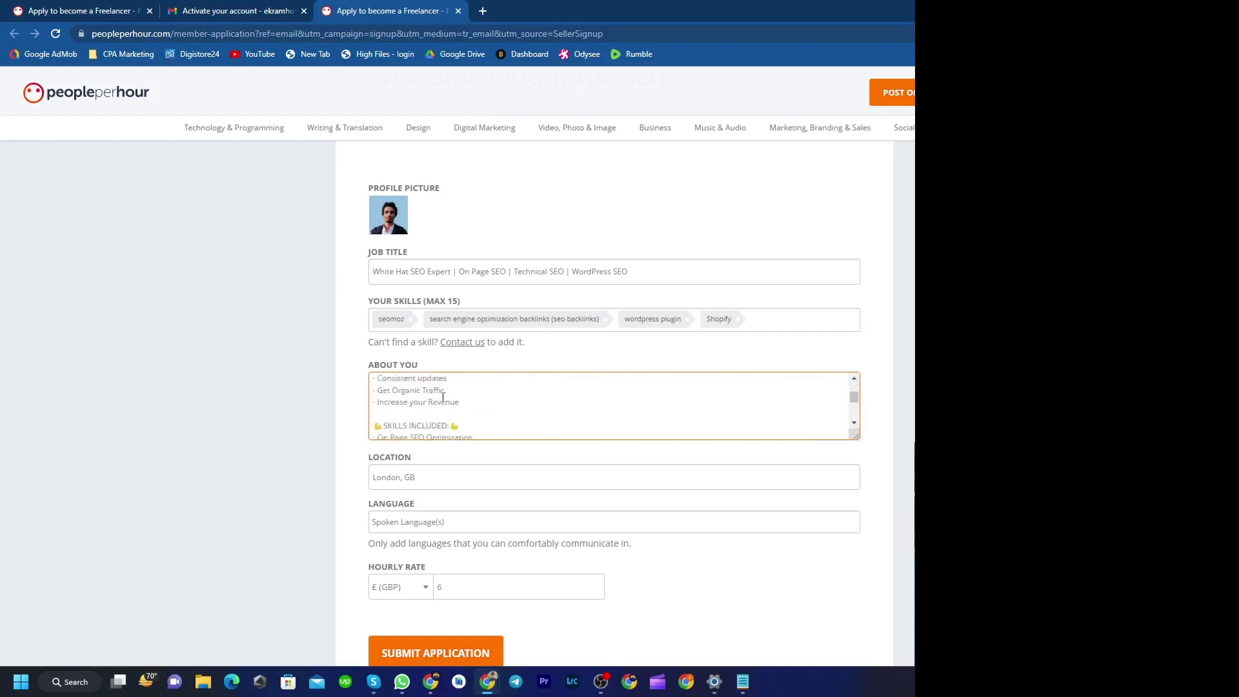
pyautogui.scroll(3, 442, 398)
pyautogui.scroll(-6, 426, 402)
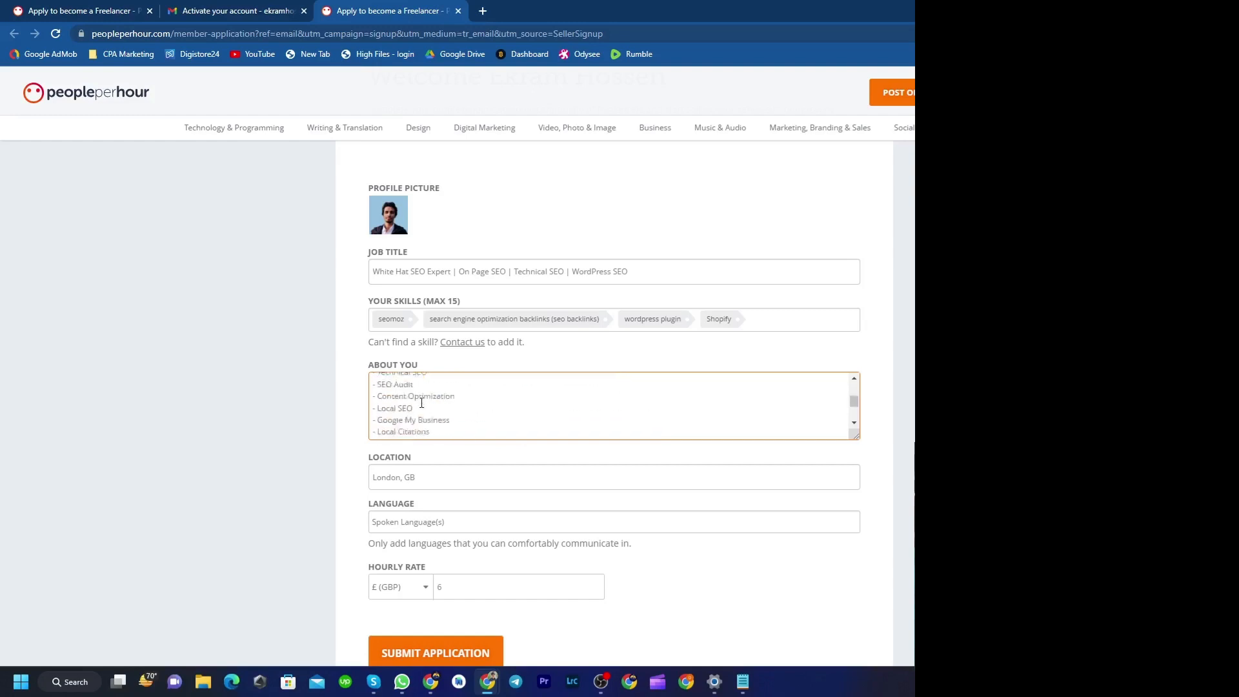
pyautogui.scroll(-2, 426, 402)
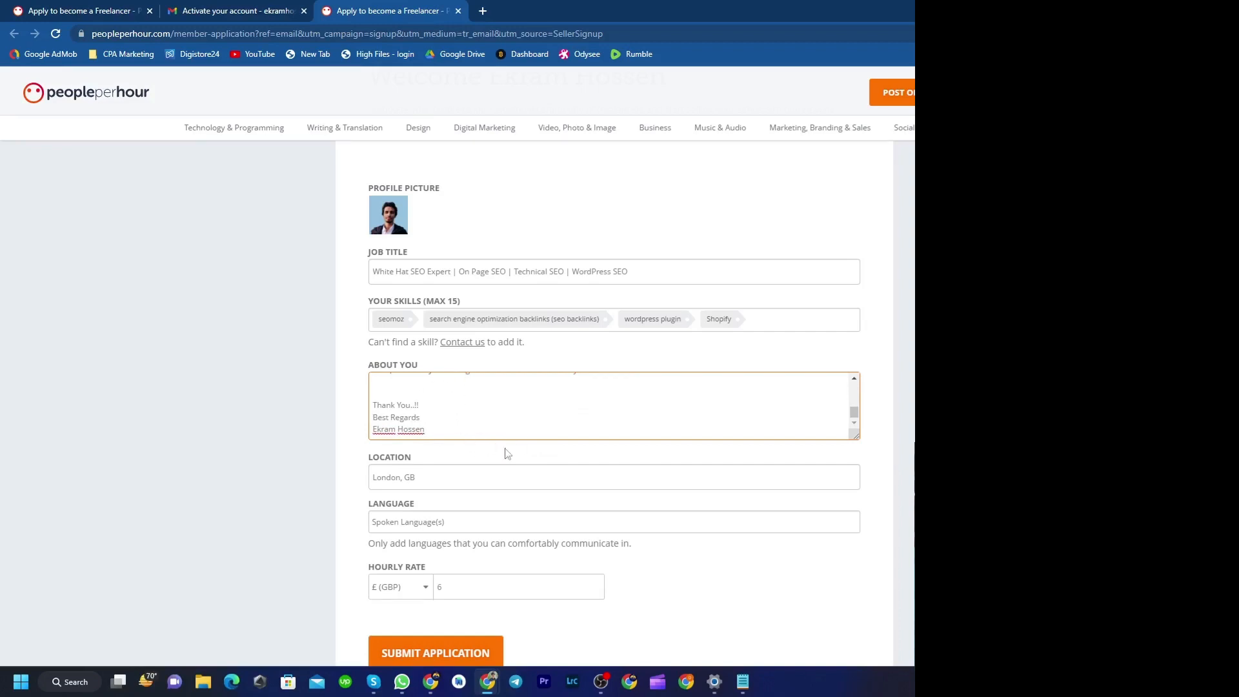
# - Replace the London, GB location with Dhaka, BD and start entering 'Engl' as a language
pyautogui.click(360, 408)
pyautogui.scroll(-2, 428, 357)
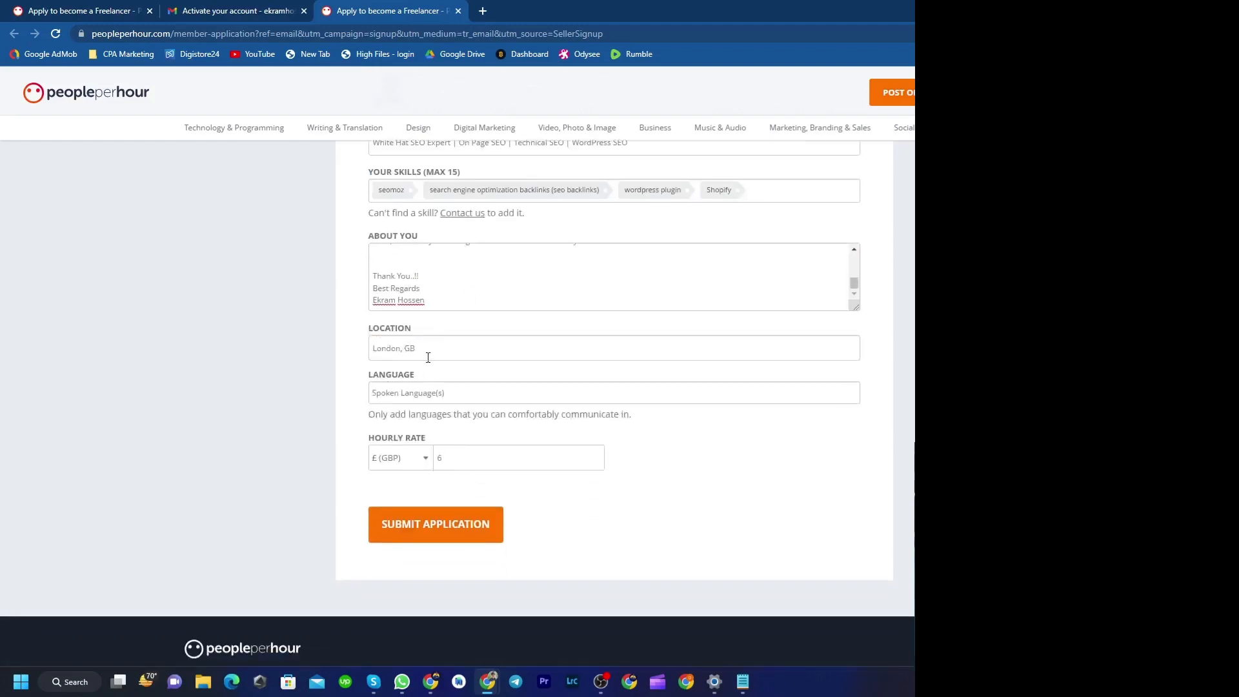
pyautogui.click(435, 350)
pyautogui.press('BackSpace')
pyautogui.press('BackSpace')
pyautogui.press('BackSpace')
pyautogui.press('BackSpace')
pyautogui.press('BackSpace')
pyautogui.press('BackSpace')
pyautogui.press('BackSpace')
pyautogui.press('BackSpace')
pyautogui.press('BackSpace')
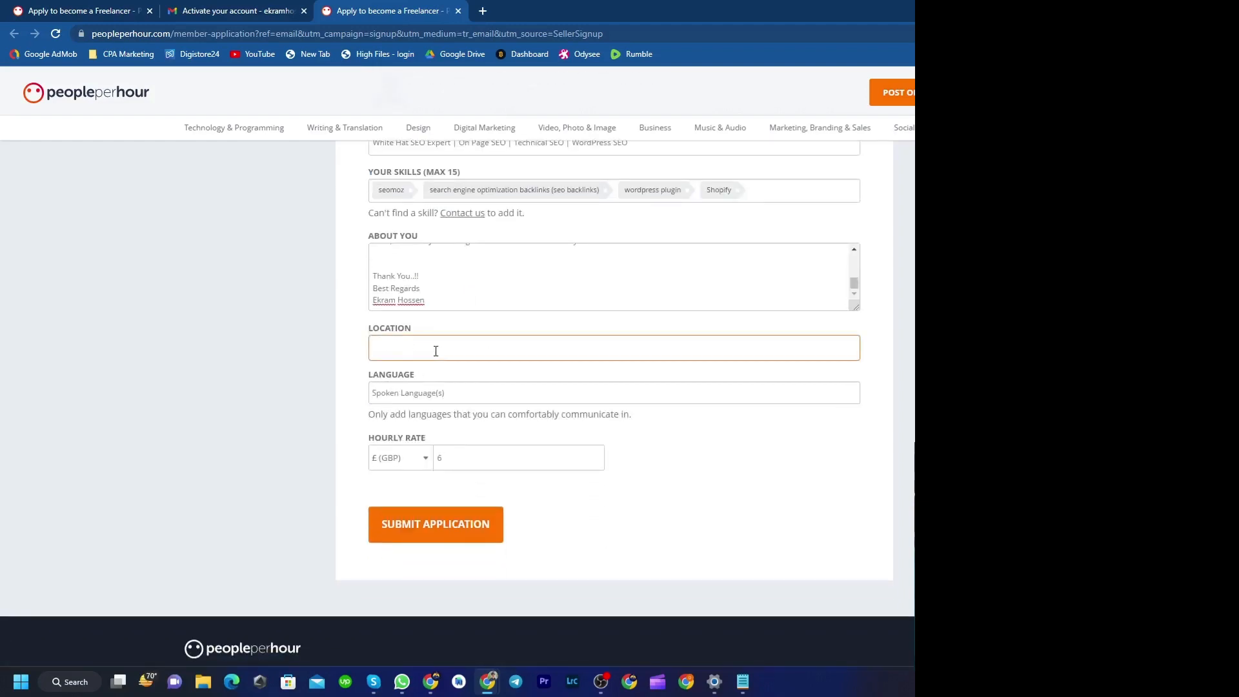
pyautogui.write('Dhaka')
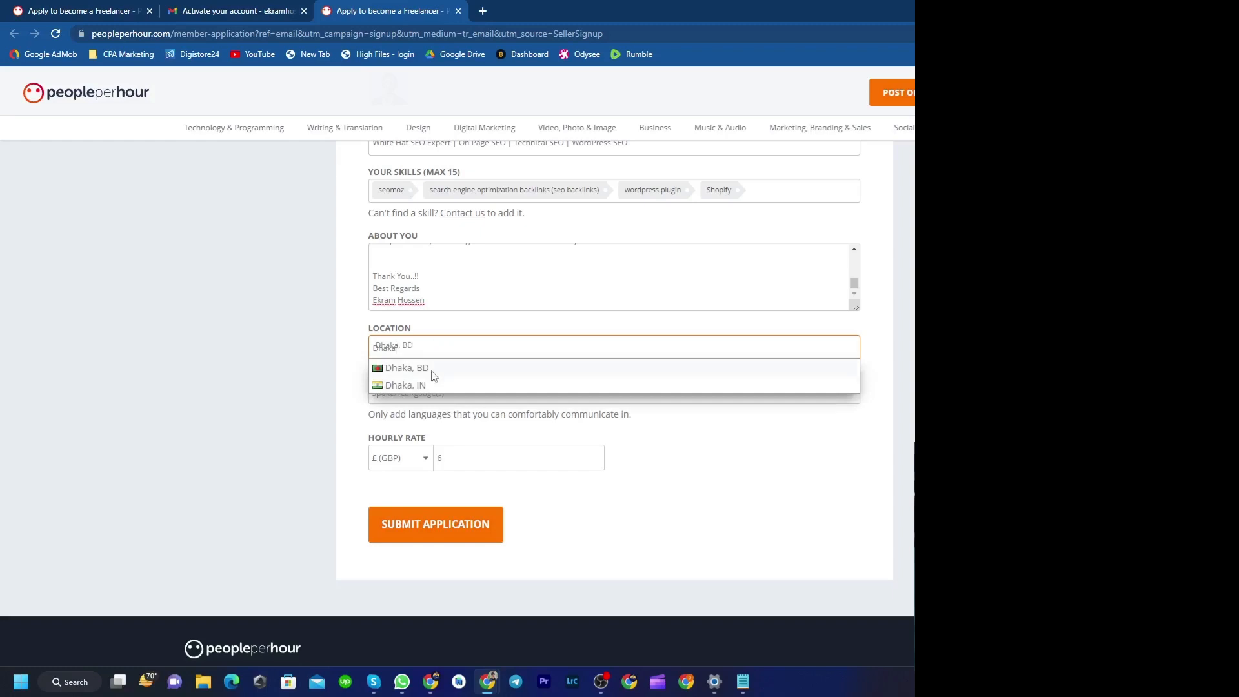
pyautogui.click(427, 369)
pyautogui.click(445, 393)
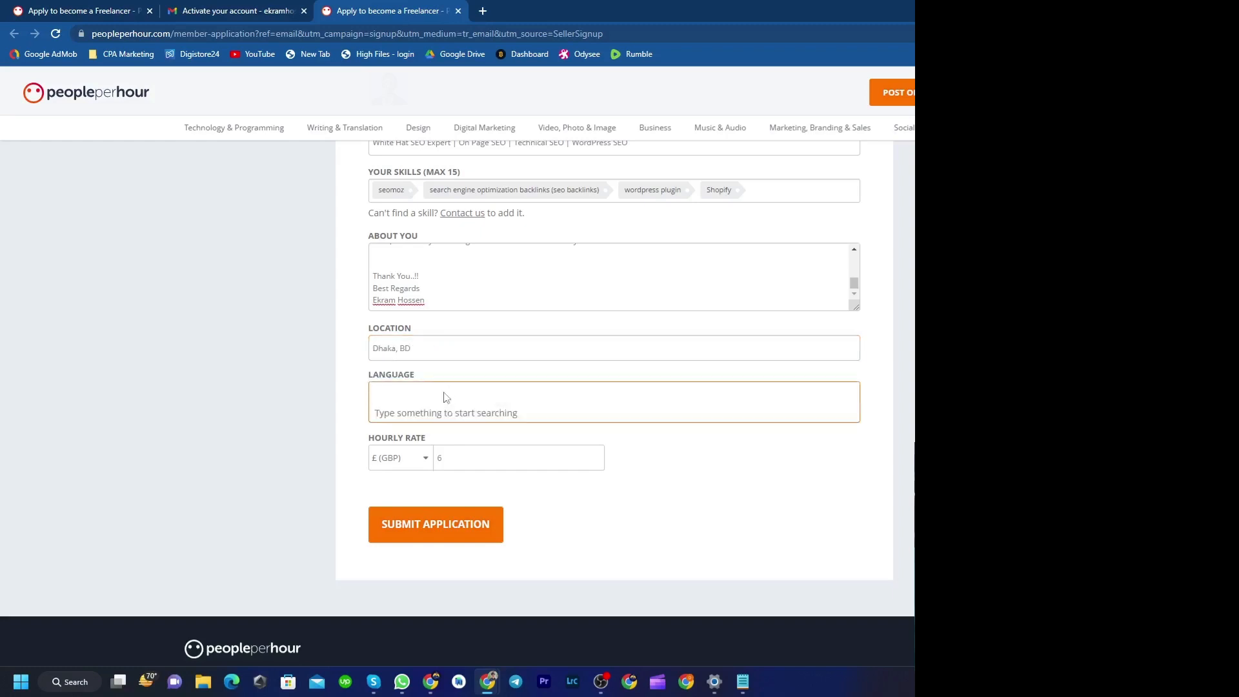
pyautogui.write('Engli')
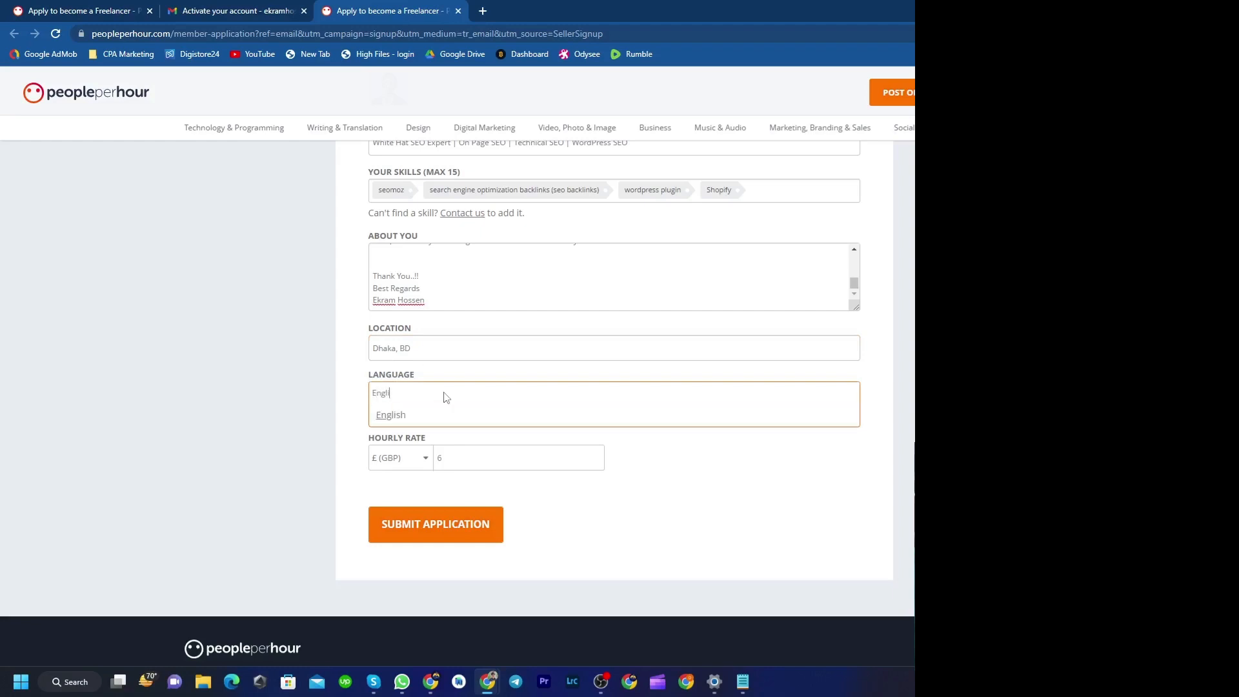
# - Add English, then search 'bengal' and 'hind' to add Bengali and Hindi as languages
pyautogui.click(485, 418)
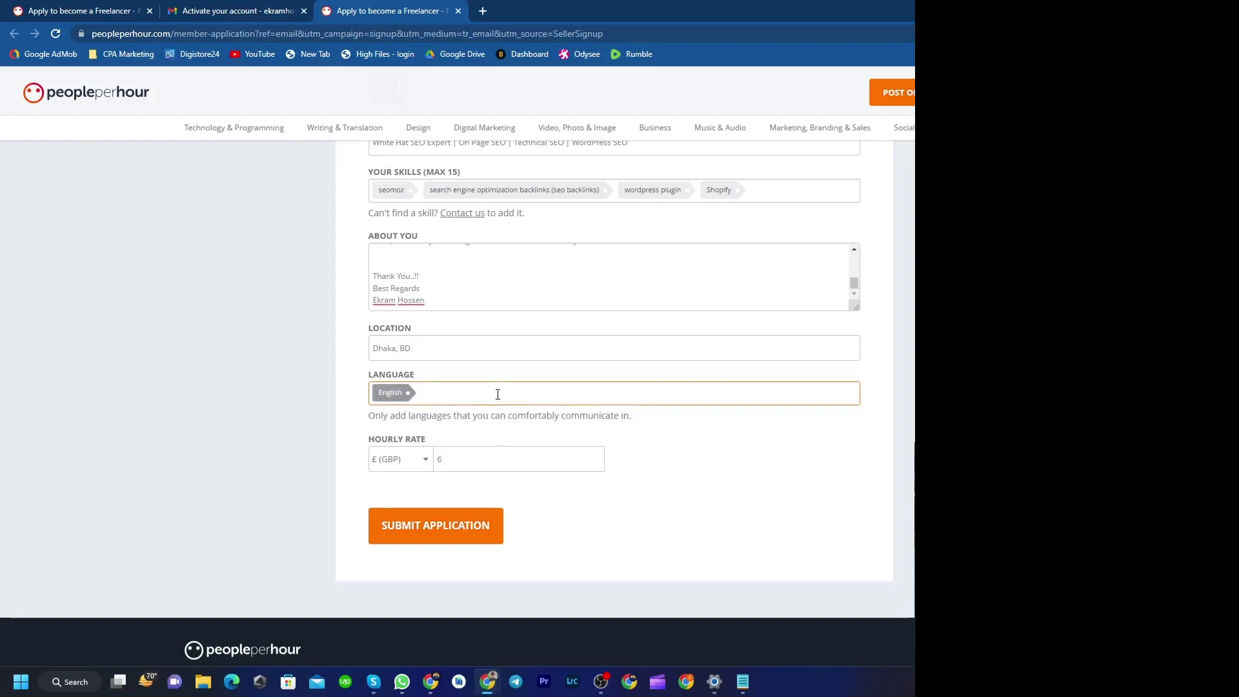
pyautogui.write('e')
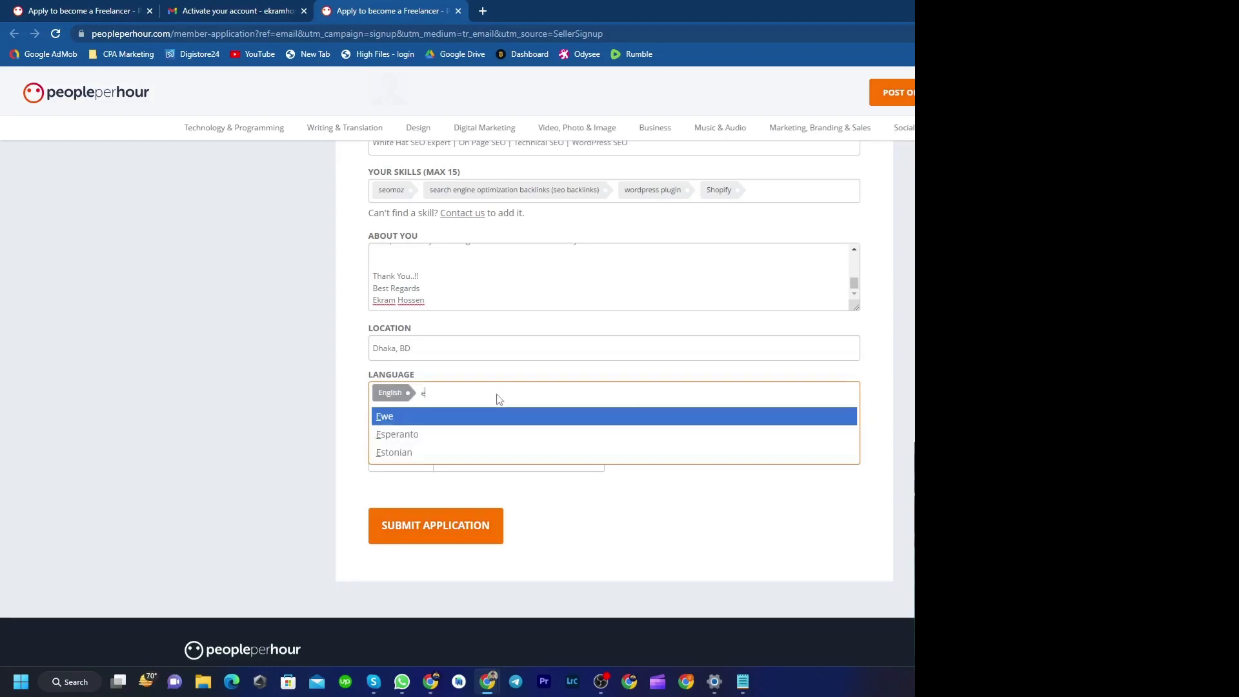
pyautogui.press('BackSpace')
pyautogui.write('begn')
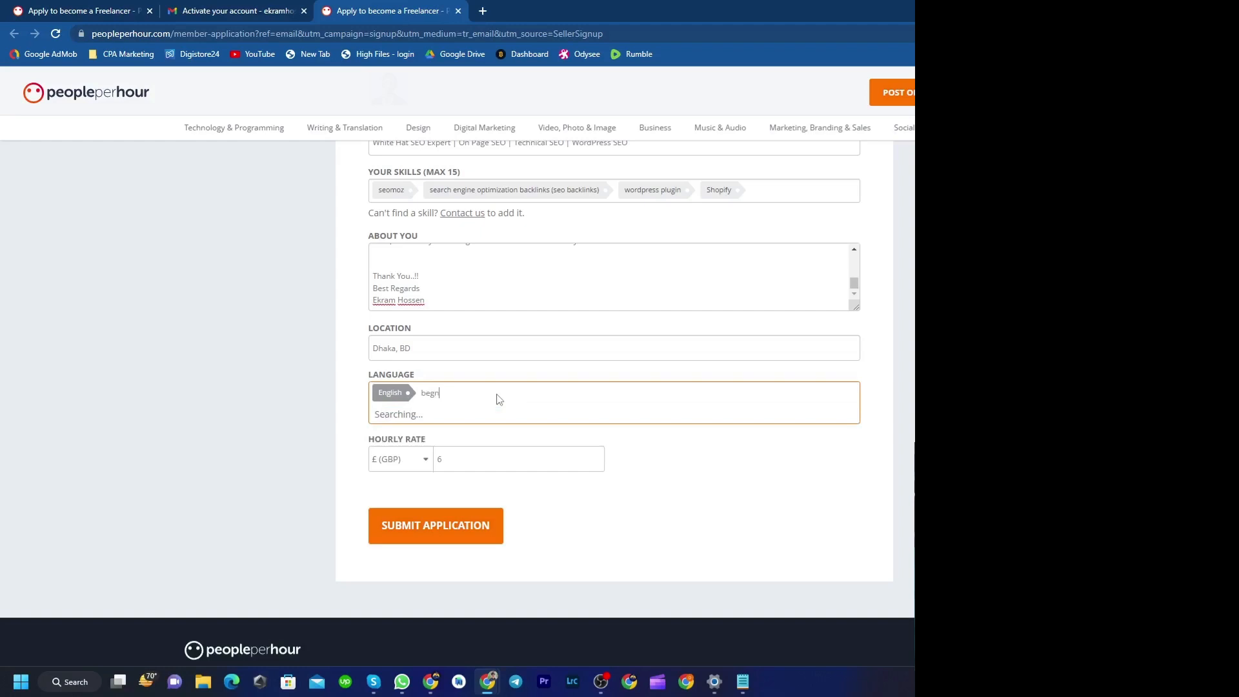
pyautogui.write('a')
pyautogui.press('BackSpace')
pyautogui.press('BackSpace')
pyautogui.press('BackSpace')
pyautogui.press('BackSpace')
pyautogui.write('ngal')
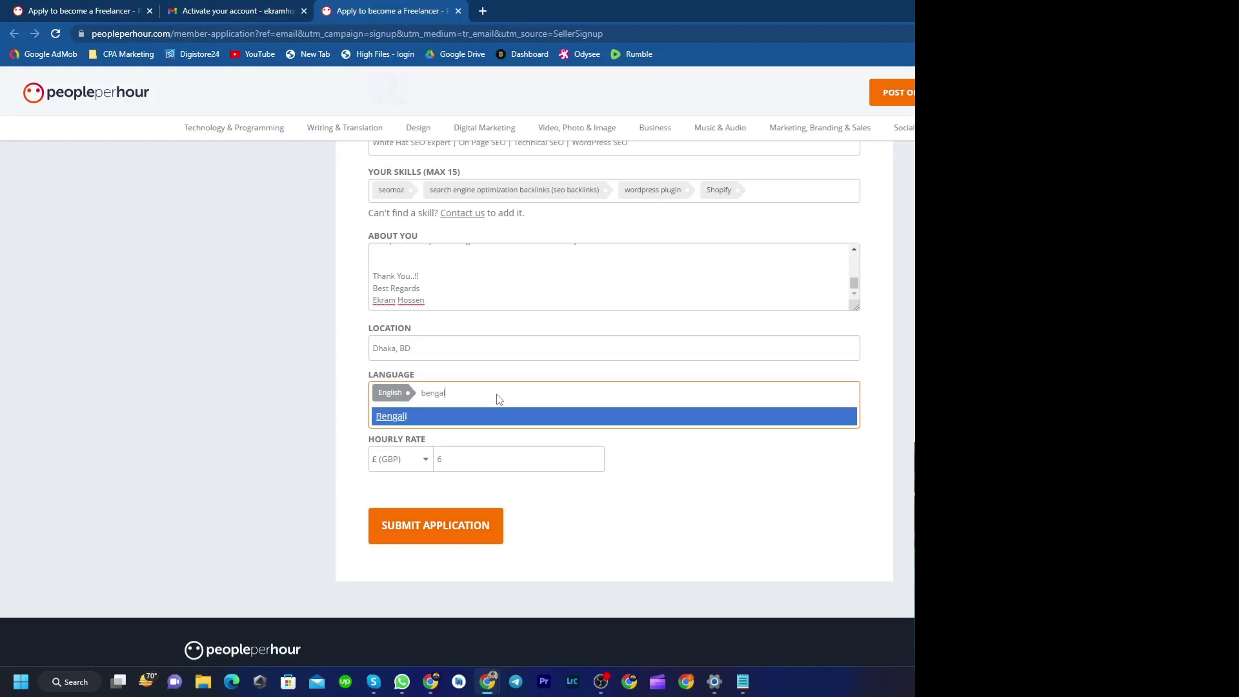
pyautogui.click(433, 415)
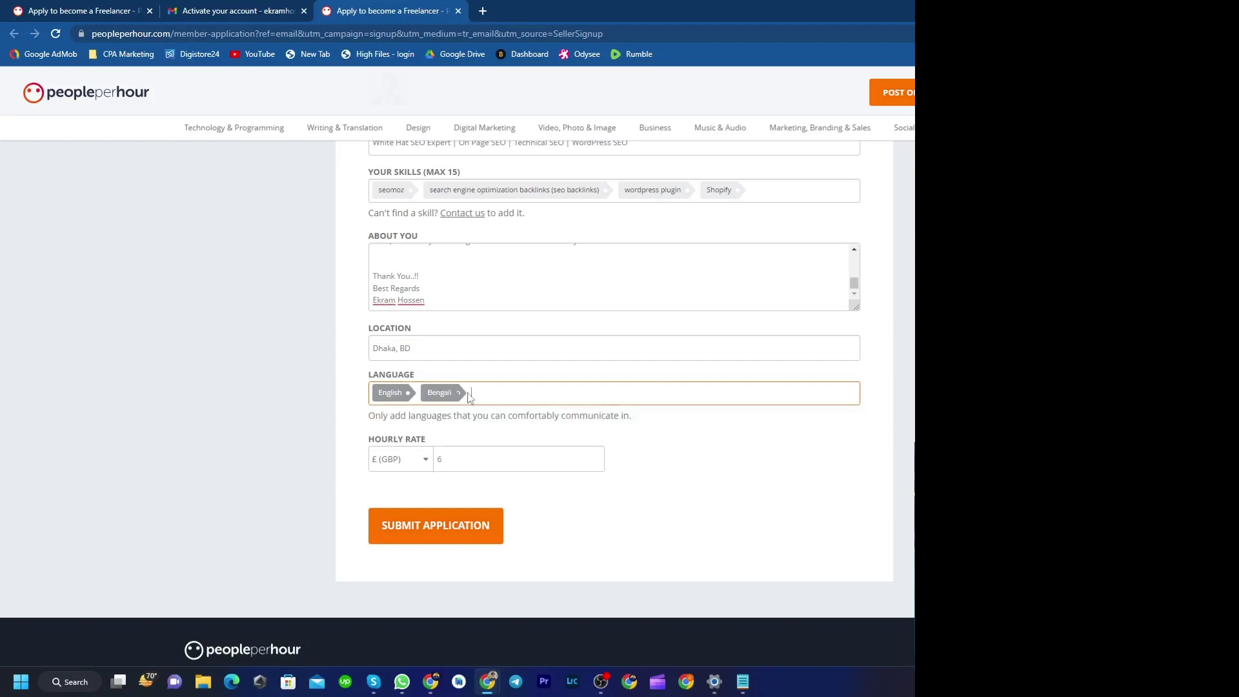
pyautogui.write('hind')
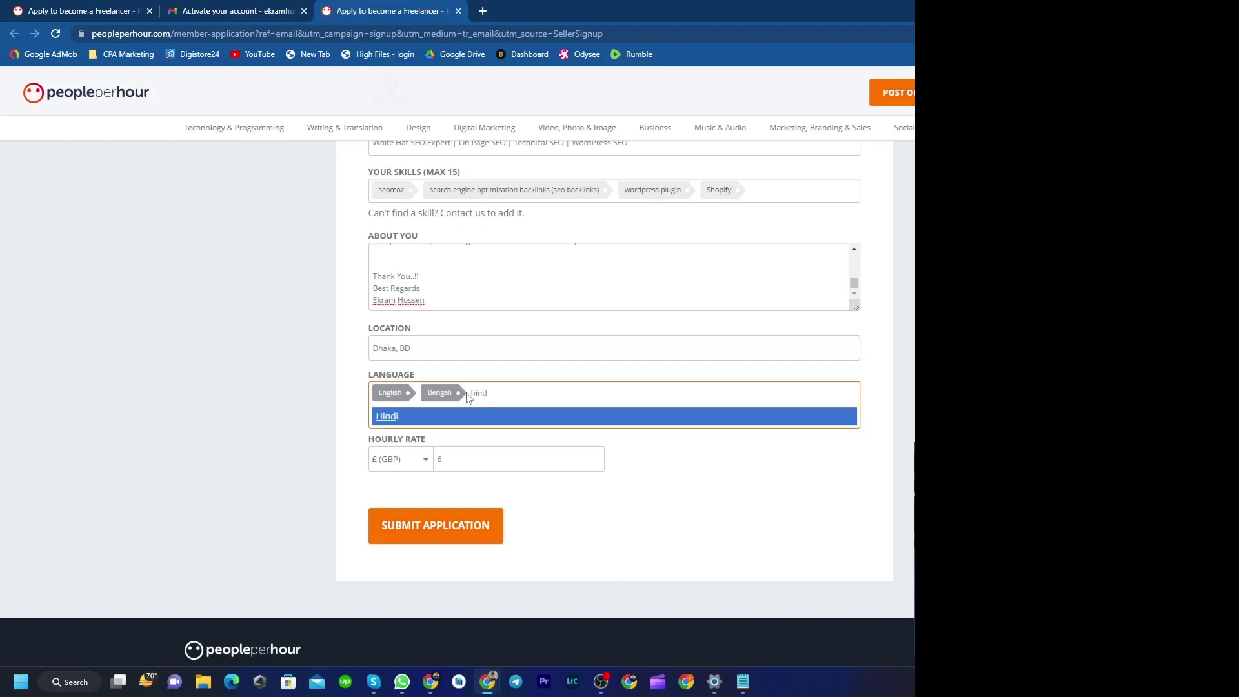
pyautogui.click(498, 418)
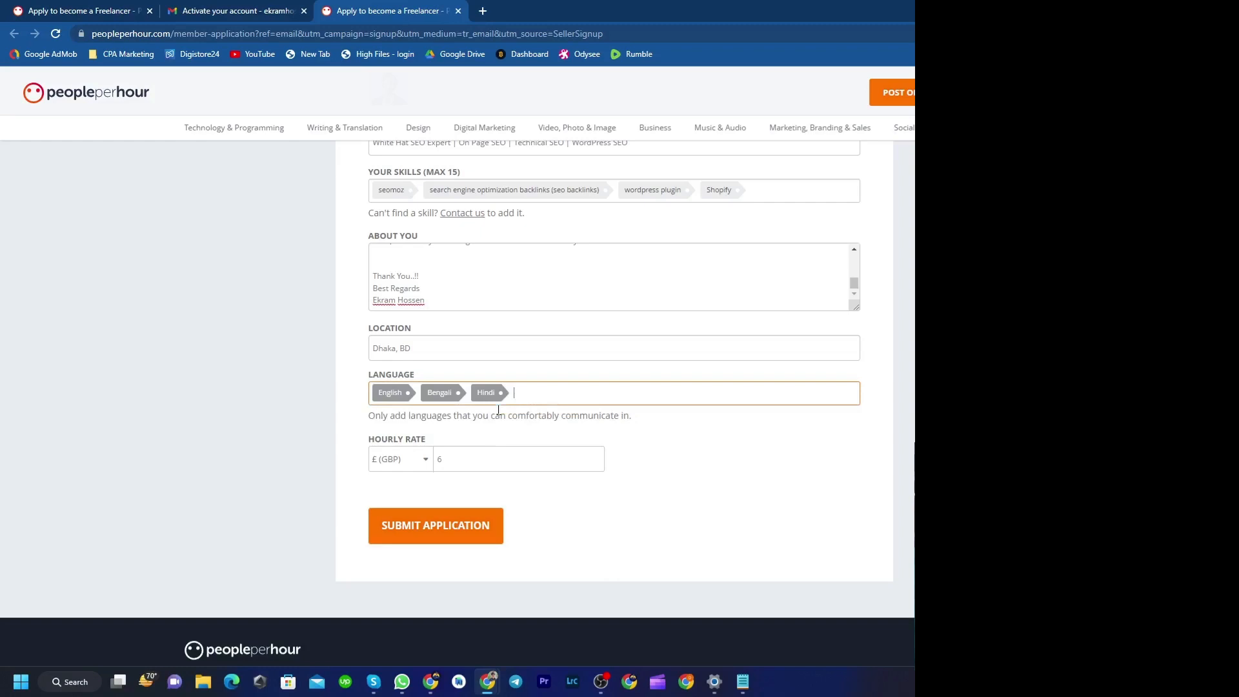
# - Switch the hourly rate currency to $ (USD) and change the rate from 6 to 14
pyautogui.click(416, 465)
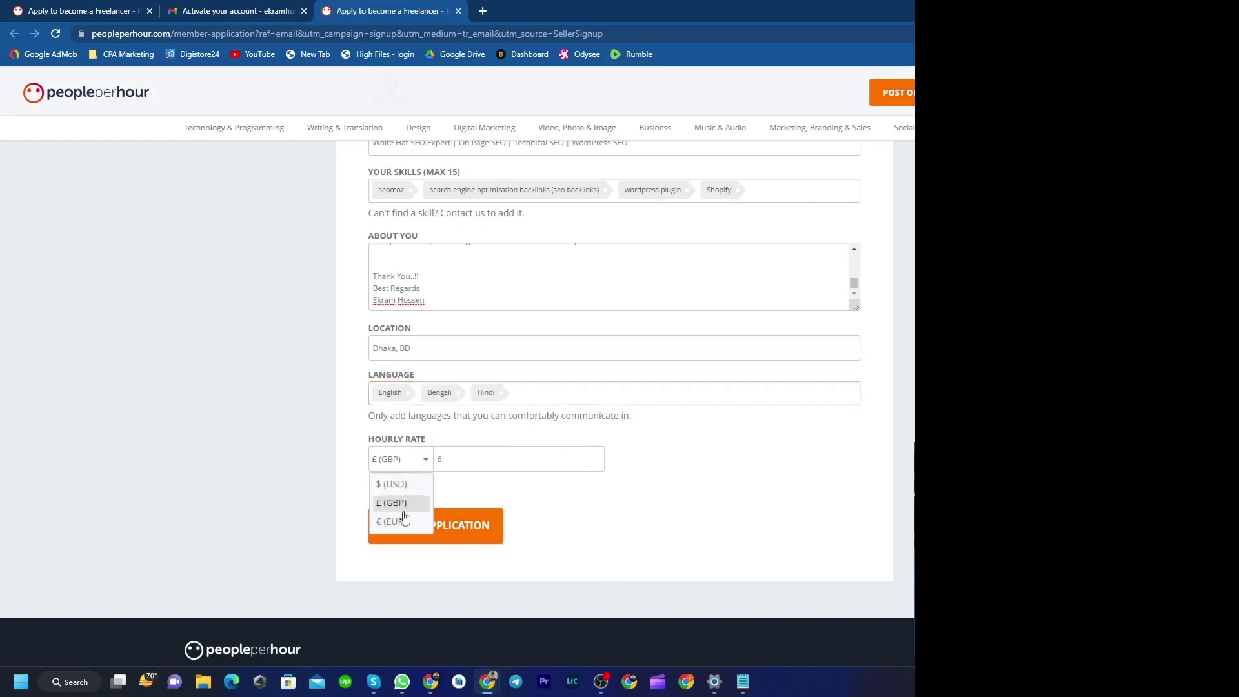
pyautogui.click(395, 485)
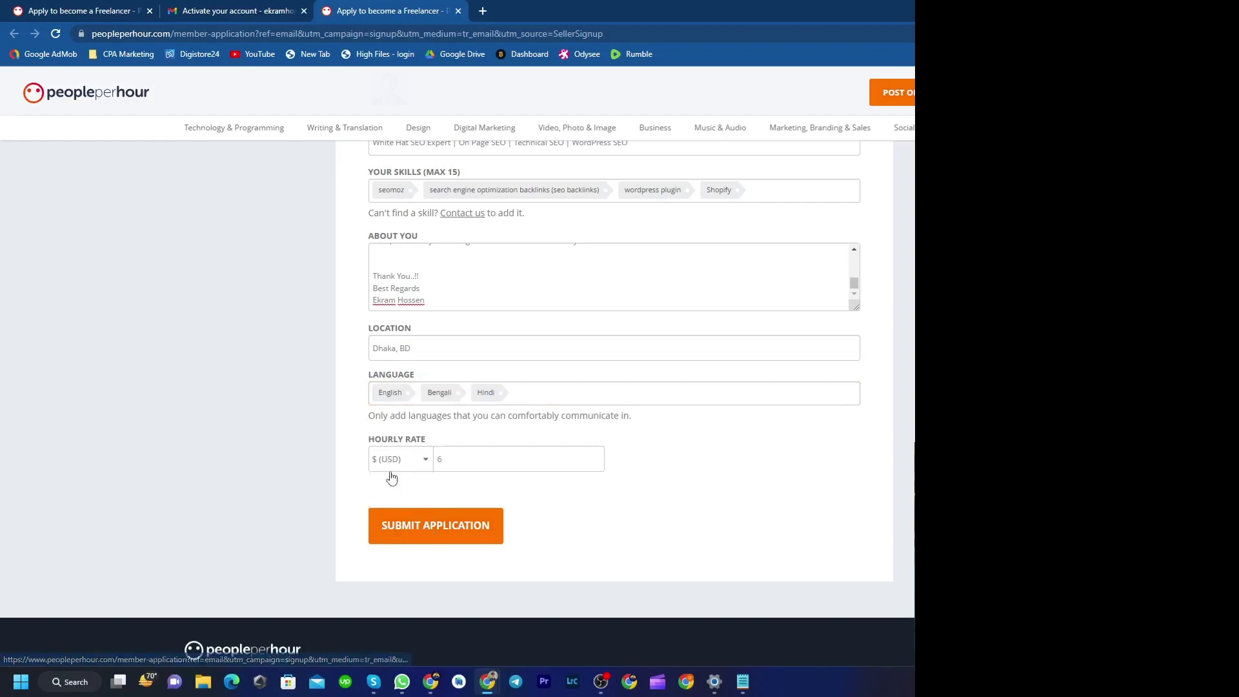
pyautogui.click(459, 462)
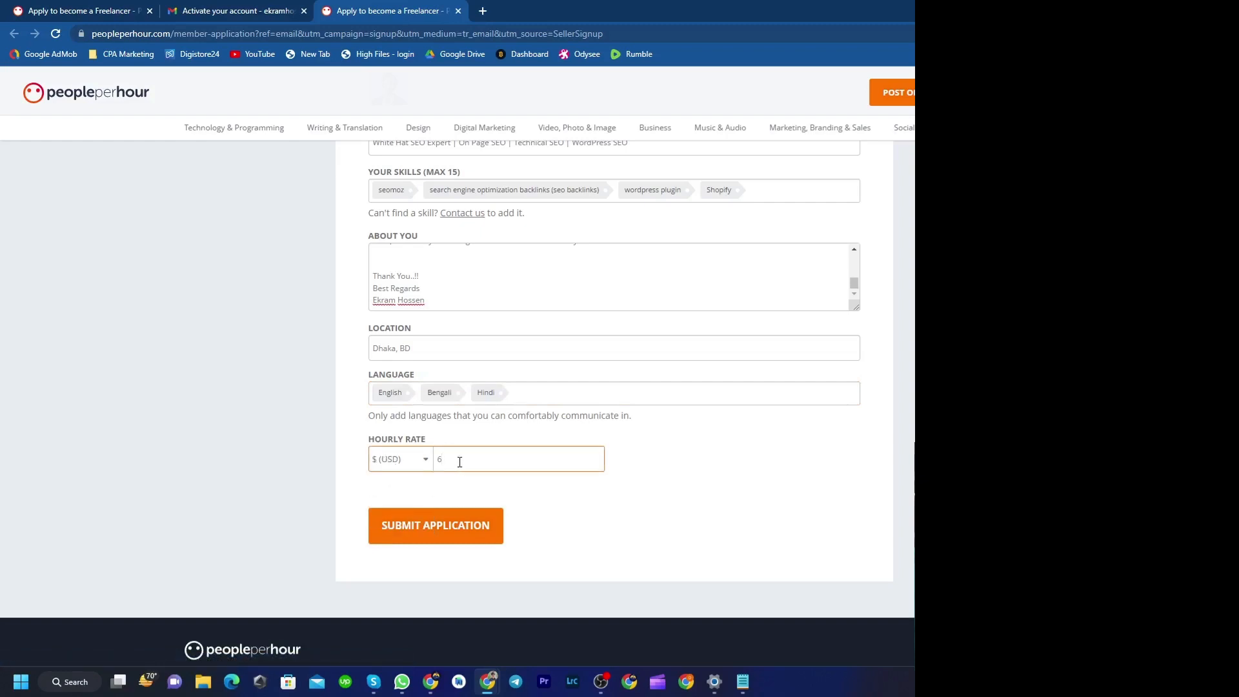
pyautogui.press('BackSpace')
pyautogui.write('14')
pyautogui.click(679, 466)
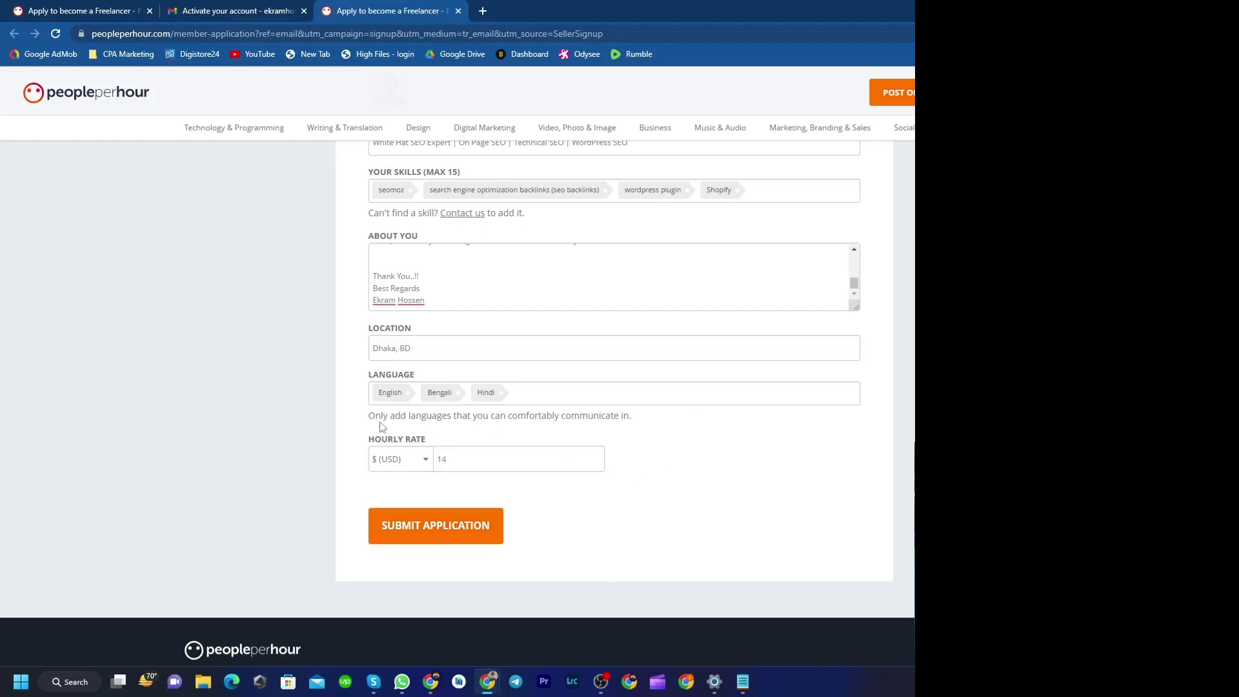
pyautogui.scroll(4, 362, 427)
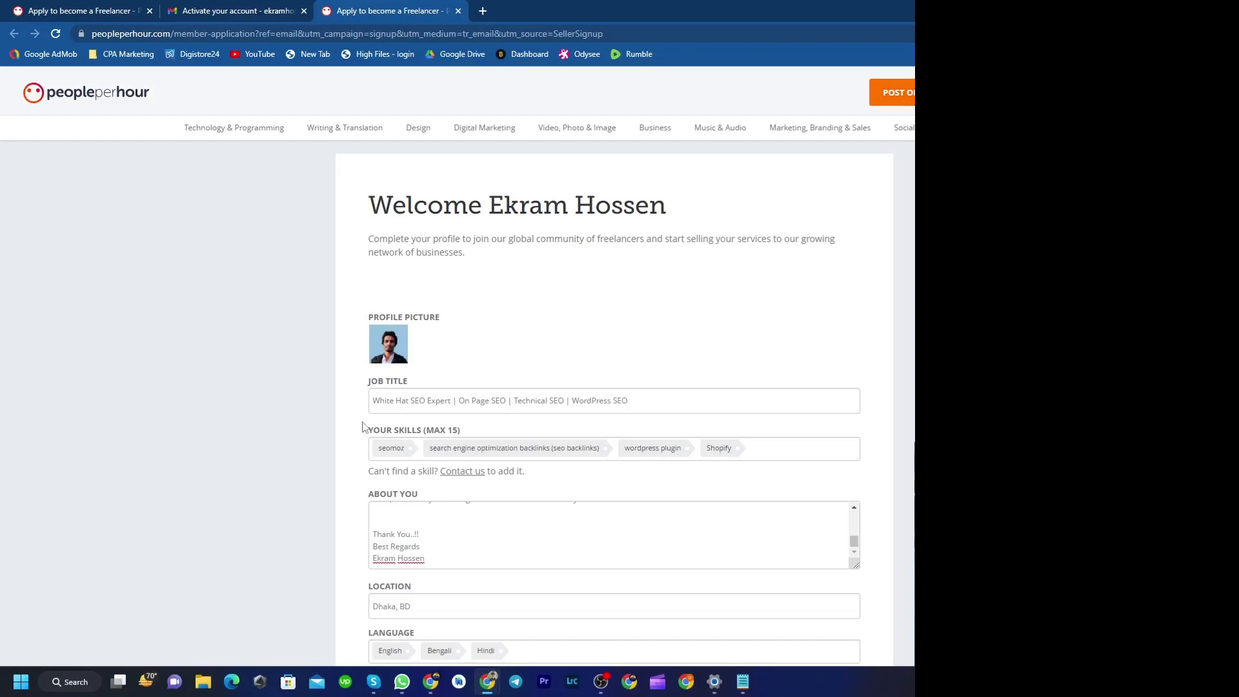
pyautogui.scroll(-5, 362, 428)
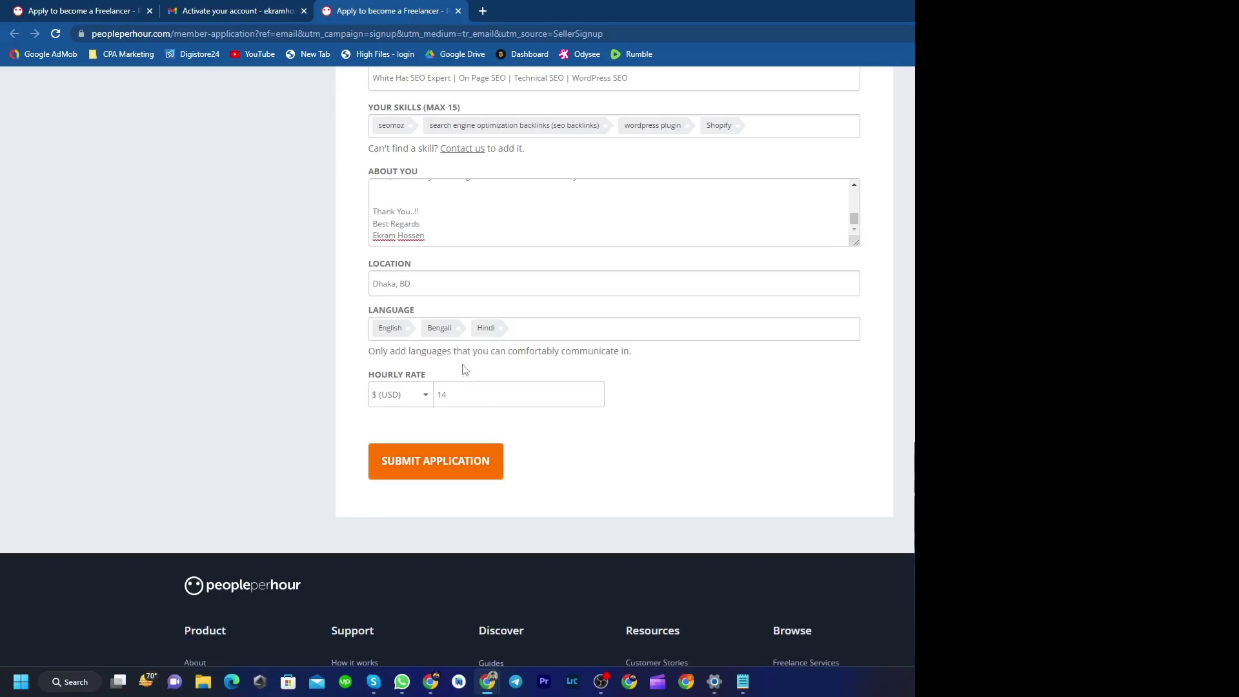
pyautogui.scroll(4, 354, 366)
pyautogui.scroll(2, 355, 367)
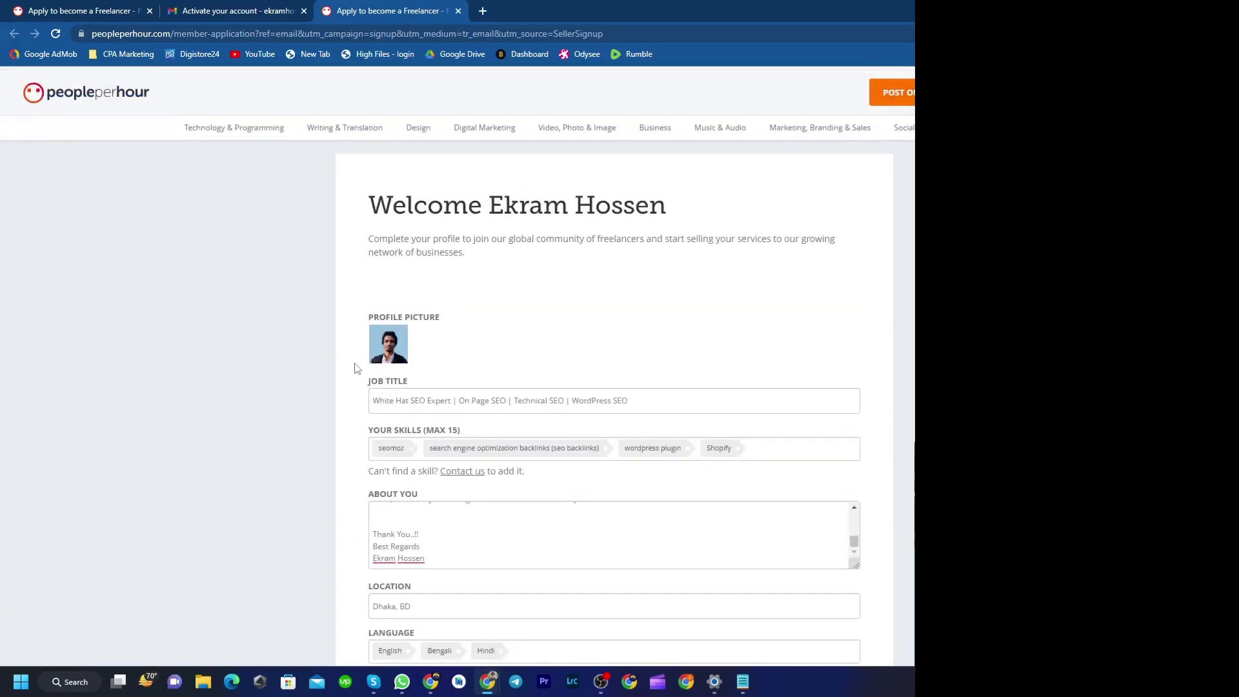
pyautogui.scroll(-2, 354, 365)
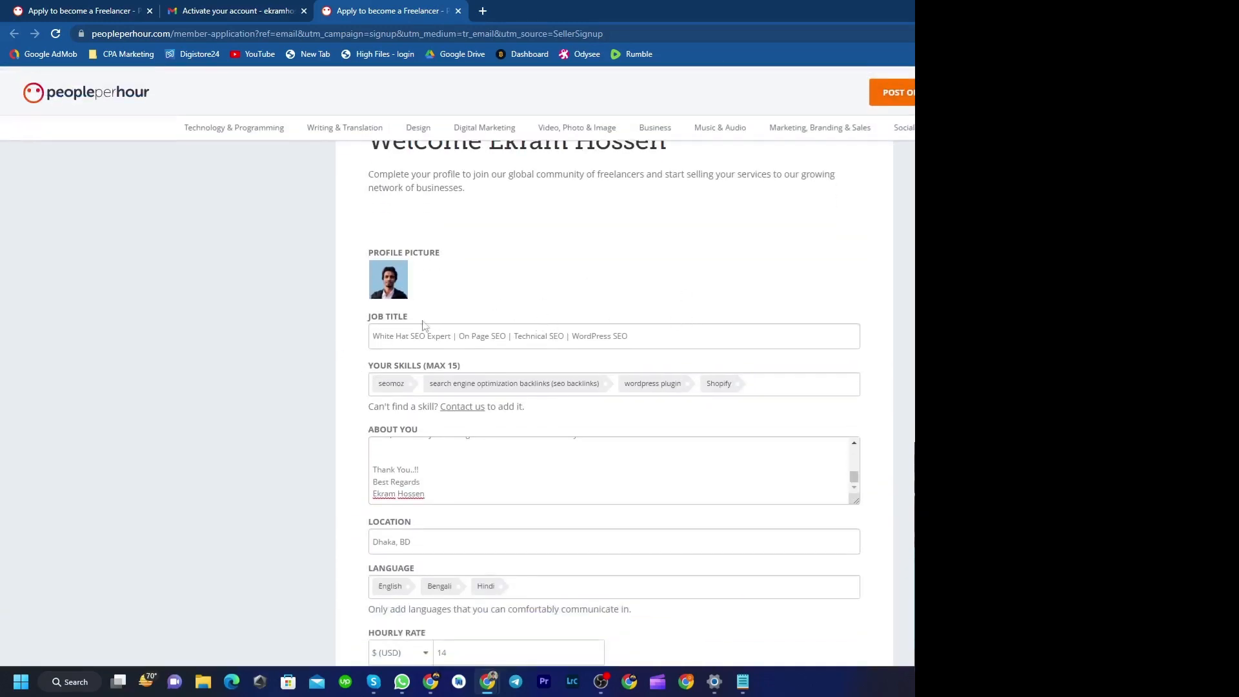
pyautogui.scroll(2, 551, 464)
pyautogui.scroll(3, 552, 464)
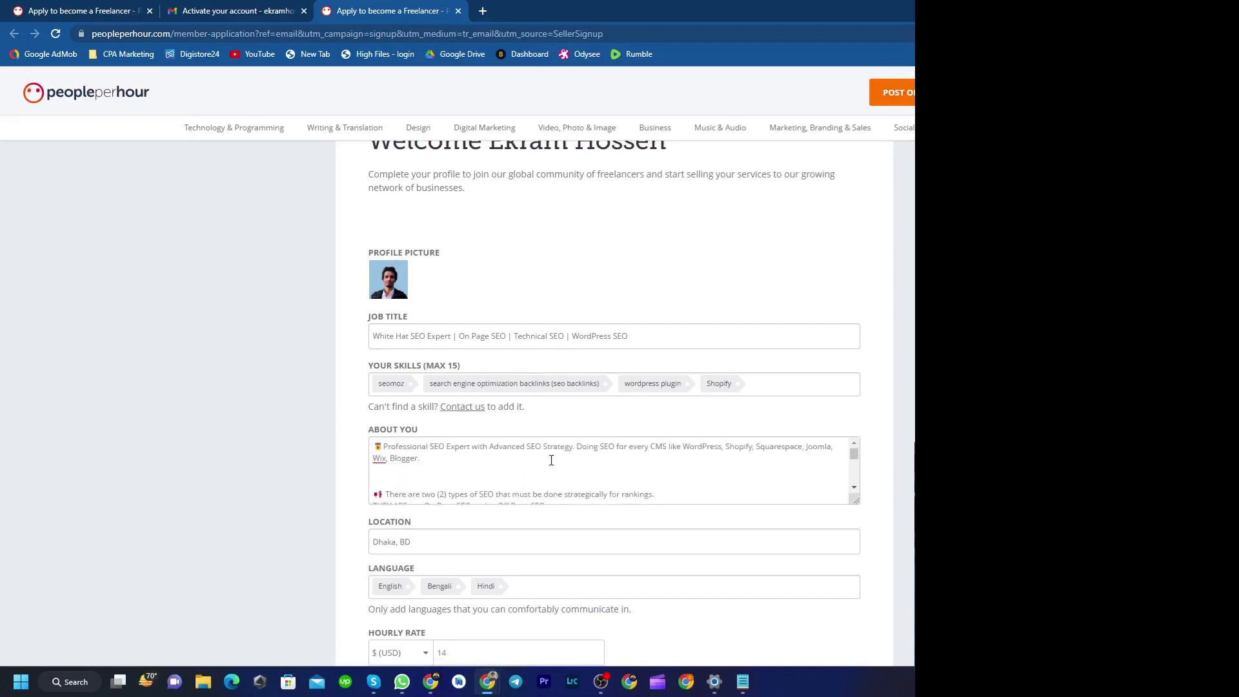
pyautogui.scroll(-6, 357, 390)
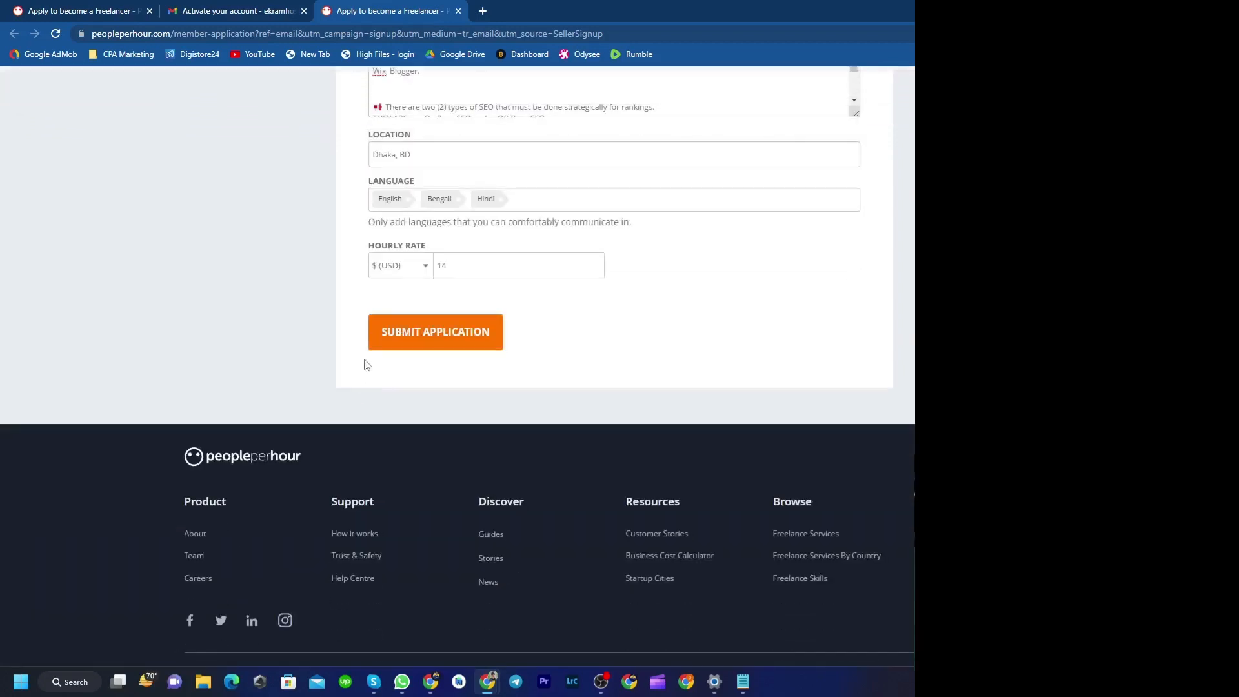
# - Submit the application with Basic processing (up to 7 working days) and proceed
pyautogui.click(433, 332)
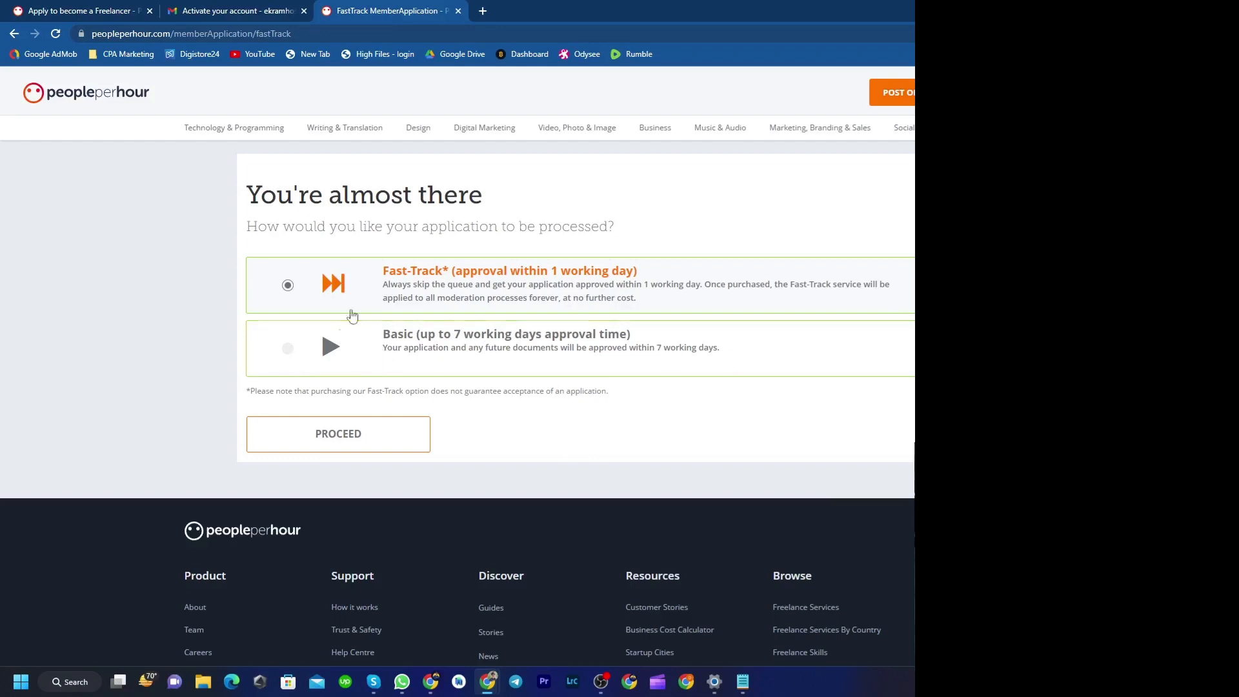
pyautogui.click(287, 347)
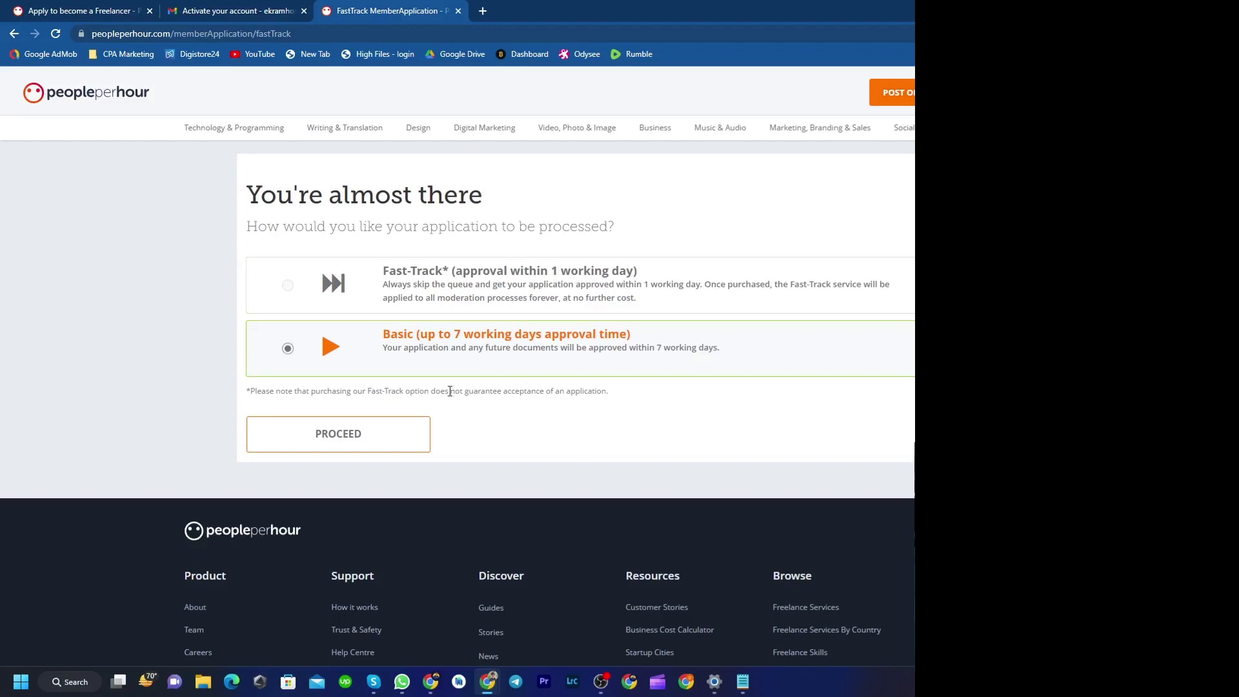
pyautogui.scroll(-2, 497, 361)
pyautogui.scroll(2, 478, 375)
pyautogui.click(357, 441)
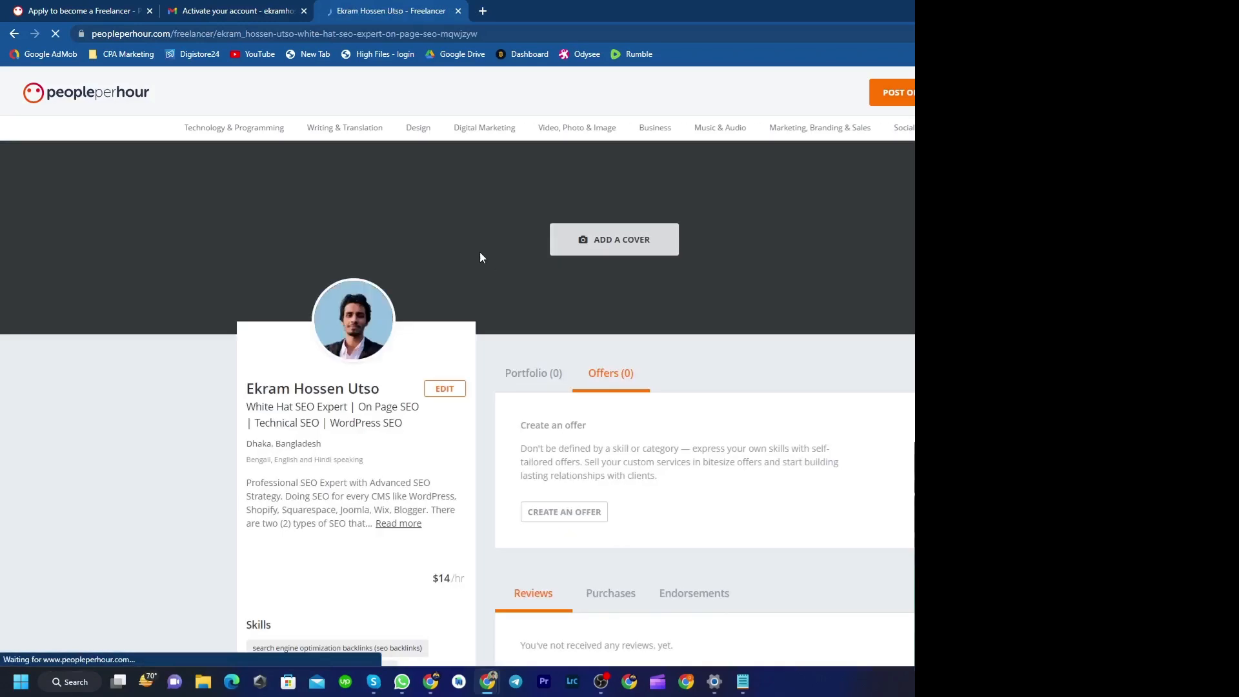
pyautogui.scroll(-5, 478, 254)
pyautogui.scroll(4, 465, 265)
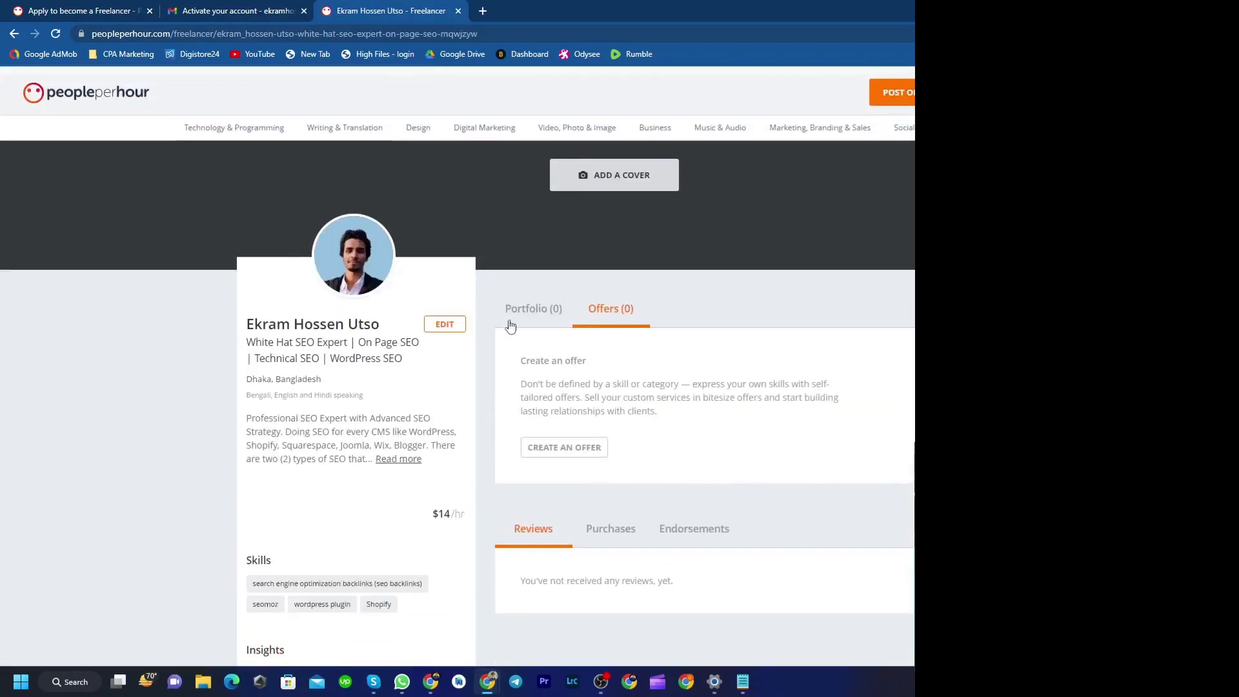
pyautogui.click(542, 311)
pyautogui.click(610, 309)
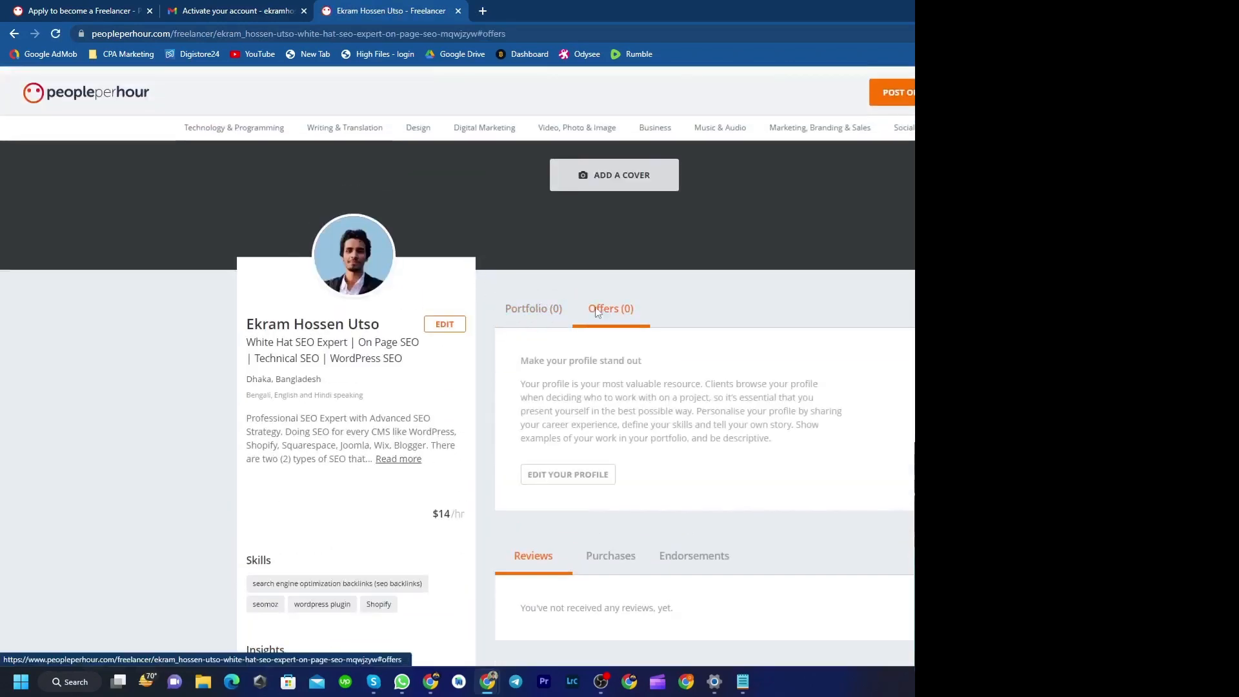
pyautogui.scroll(-4, 465, 321)
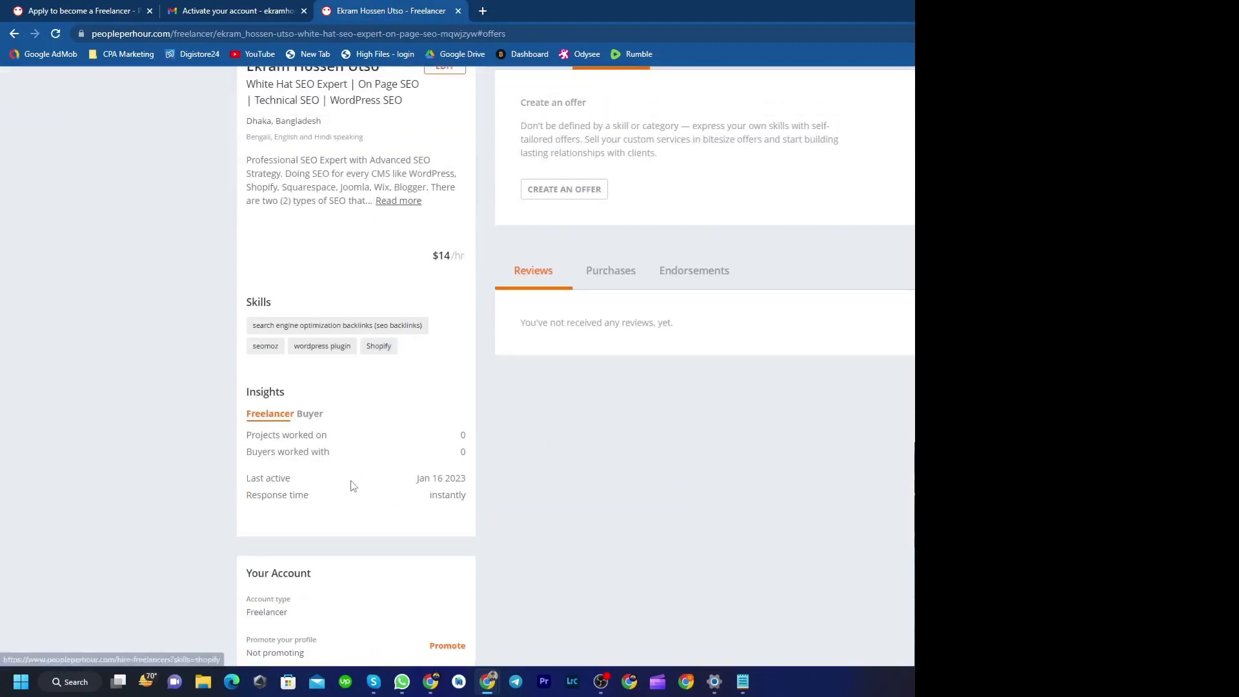
pyautogui.scroll(-4, 323, 470)
pyautogui.scroll(3, 398, 429)
pyautogui.scroll(3, 400, 430)
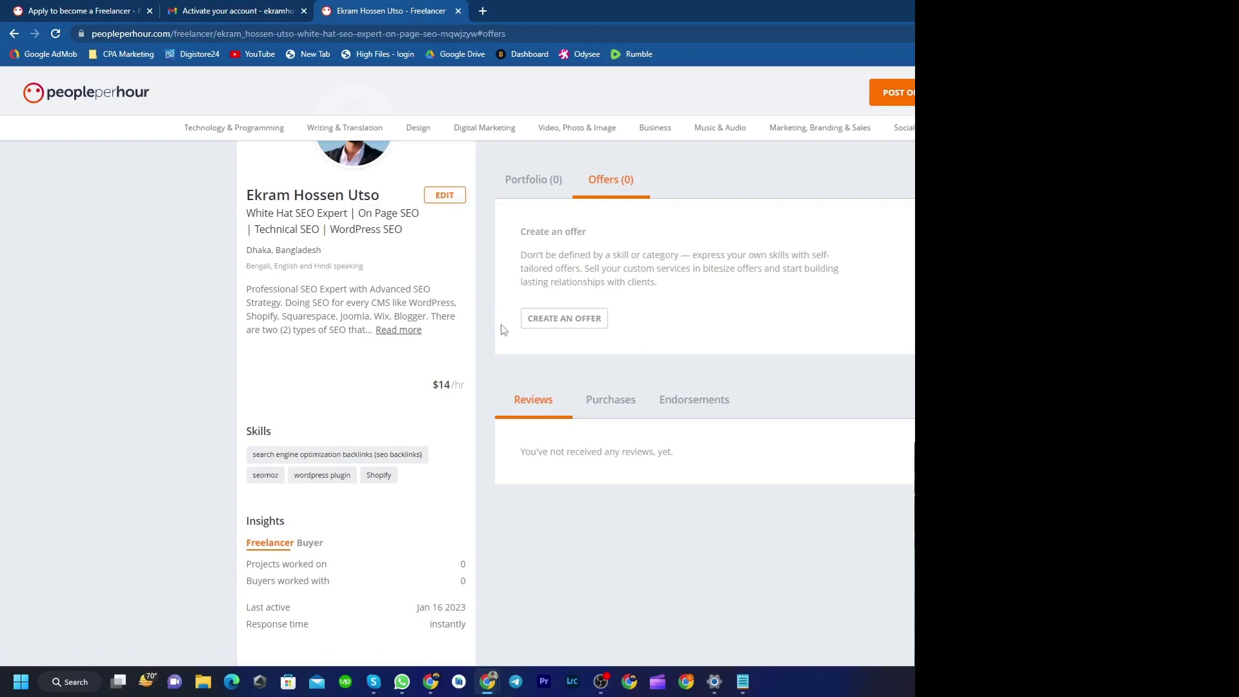
pyautogui.click(406, 331)
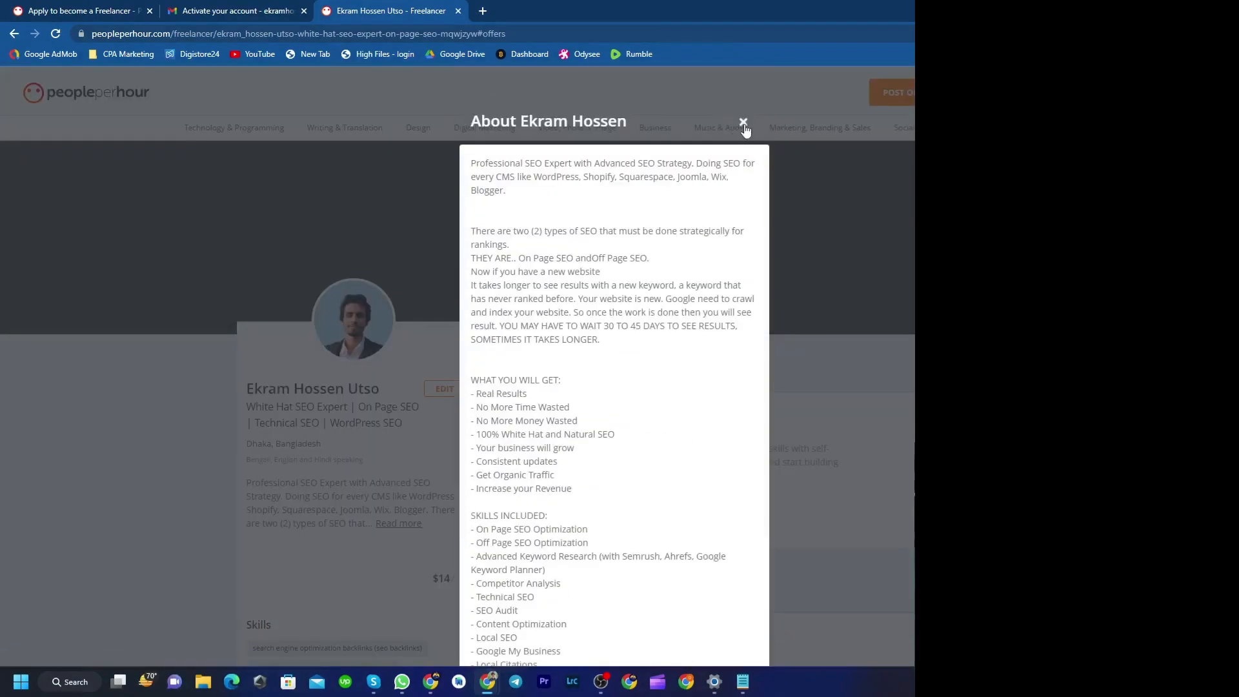
pyautogui.click(743, 122)
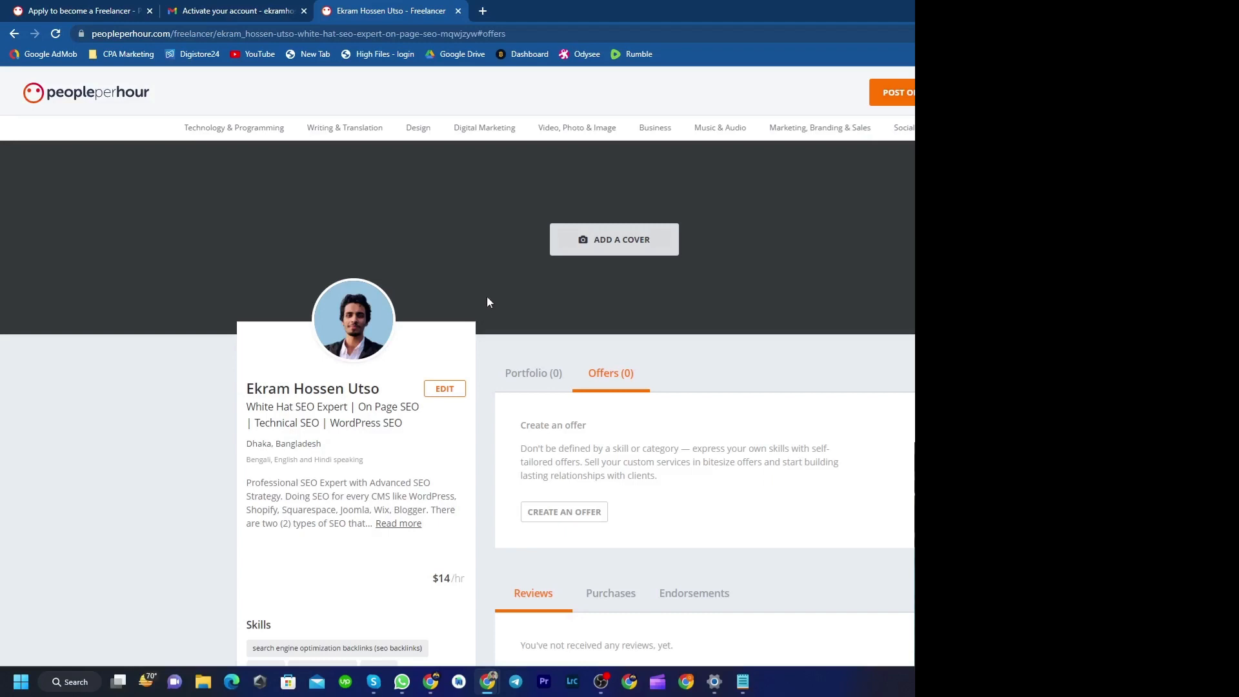
# - Show the profile's Portfolio (0) section, then bring OBS Studio to the front
pyautogui.click(530, 379)
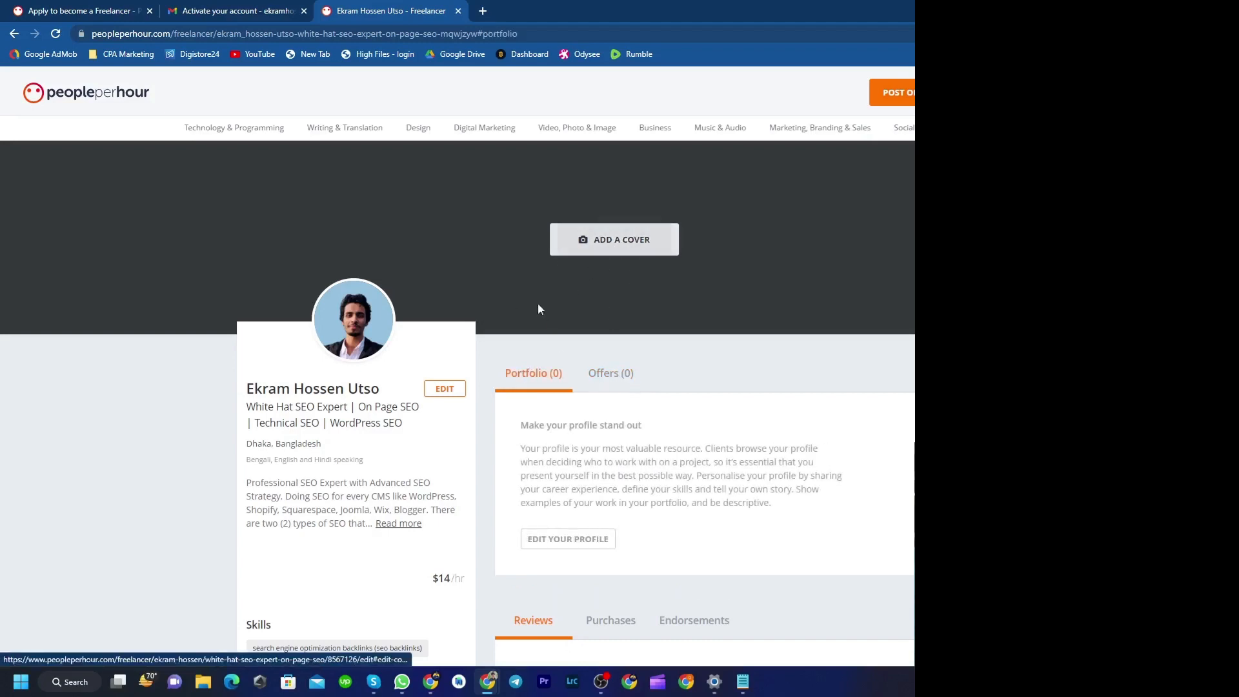
pyautogui.scroll(-4, 540, 309)
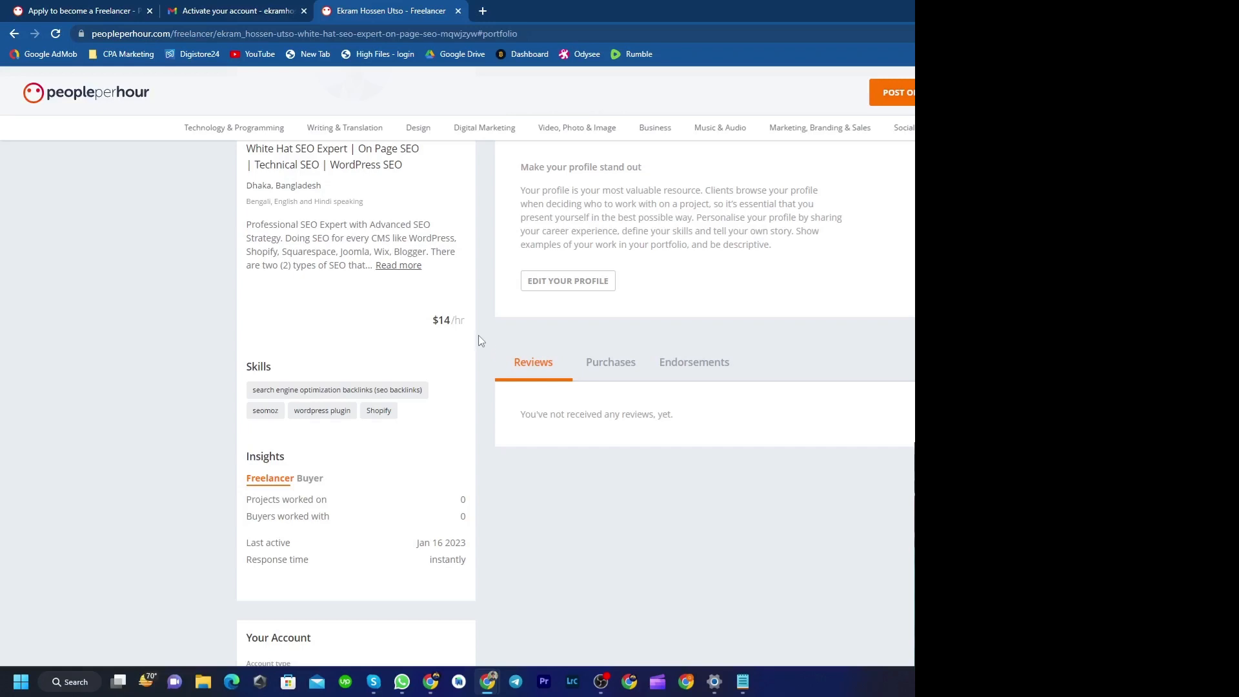
pyautogui.click(601, 677)
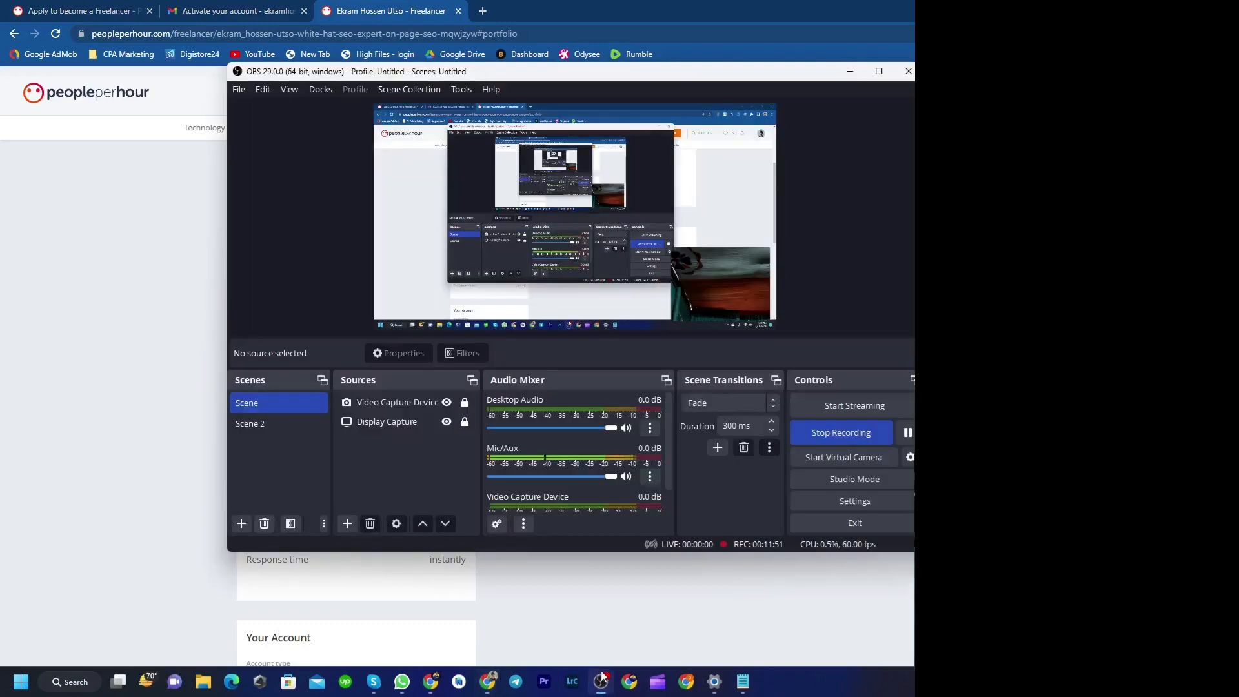